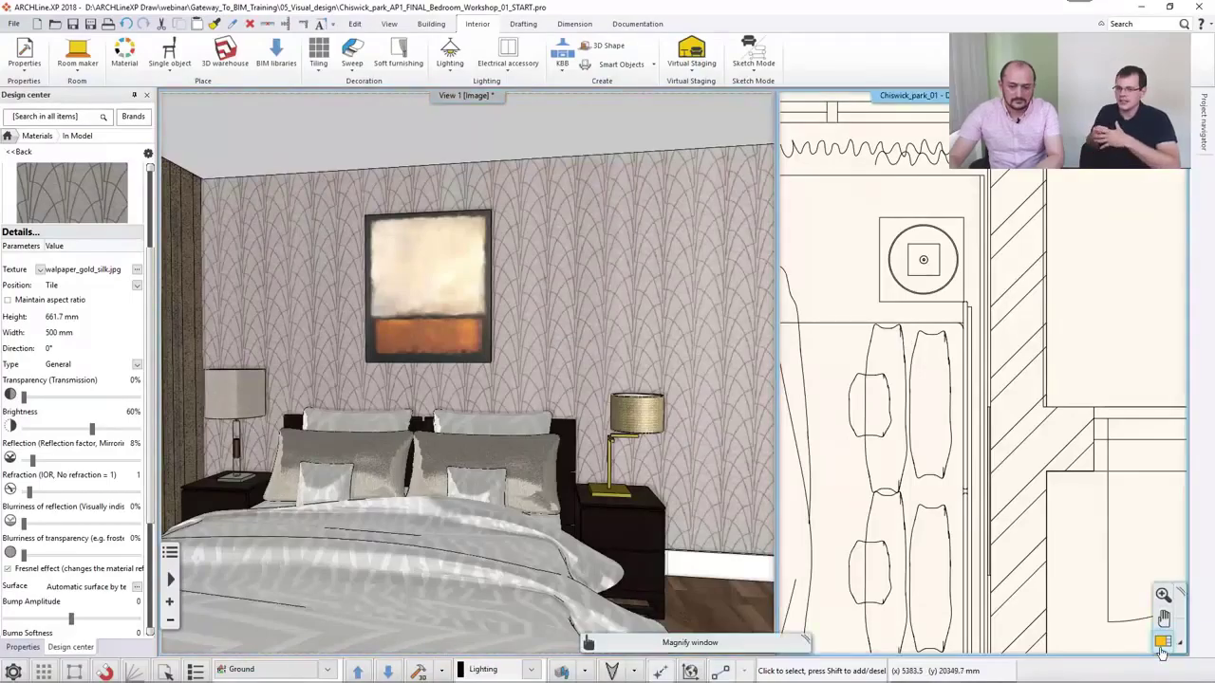
# Step: Make the floor plan the large left pane, zoomed and panned to centre the bedroom
pyautogui.click(1161, 645)
pyautogui.scroll(5, 570, 379)
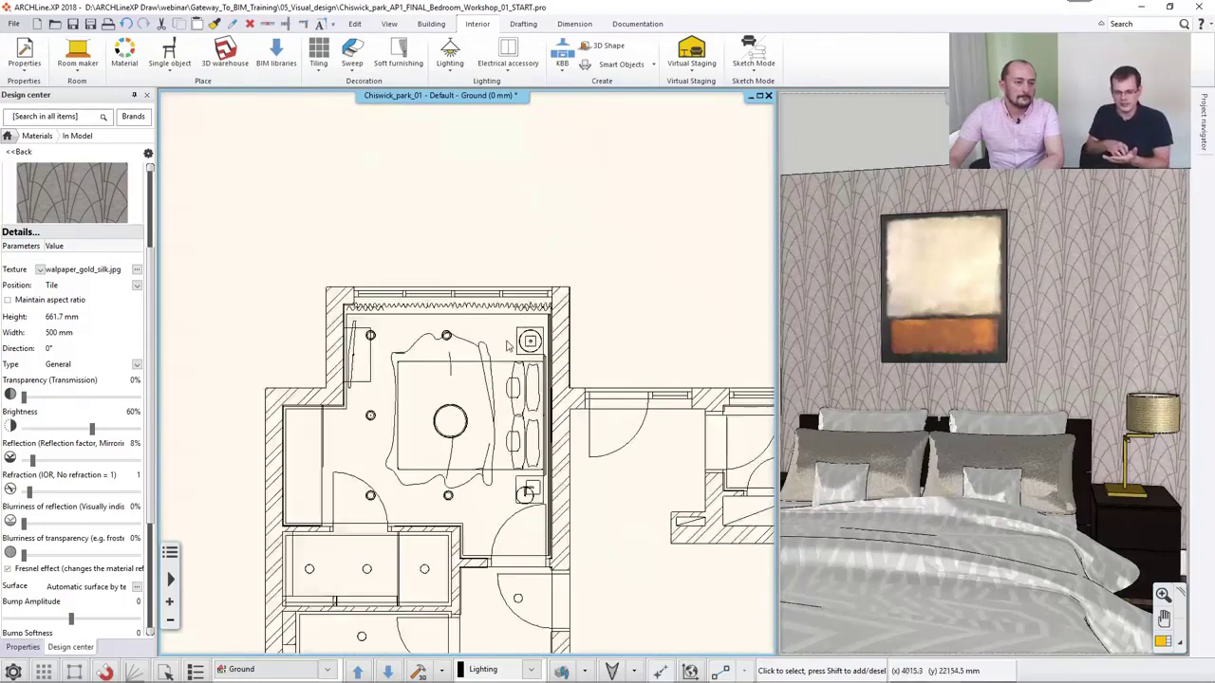
pyautogui.moveTo(508, 347); pyautogui.dragTo(508, 249, button='middle')
pyautogui.click(389, 24)
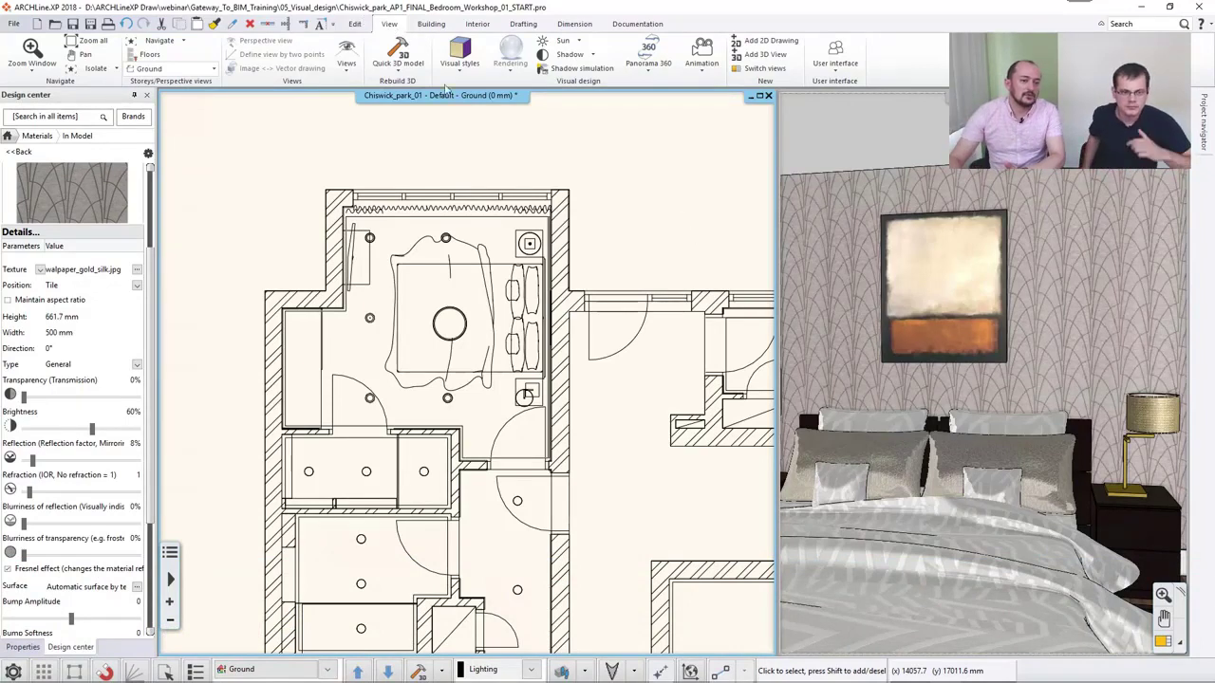
# Step: Place a 1300 mm panorama camera named Bedroom in the bedroom
pyautogui.click(655, 70)
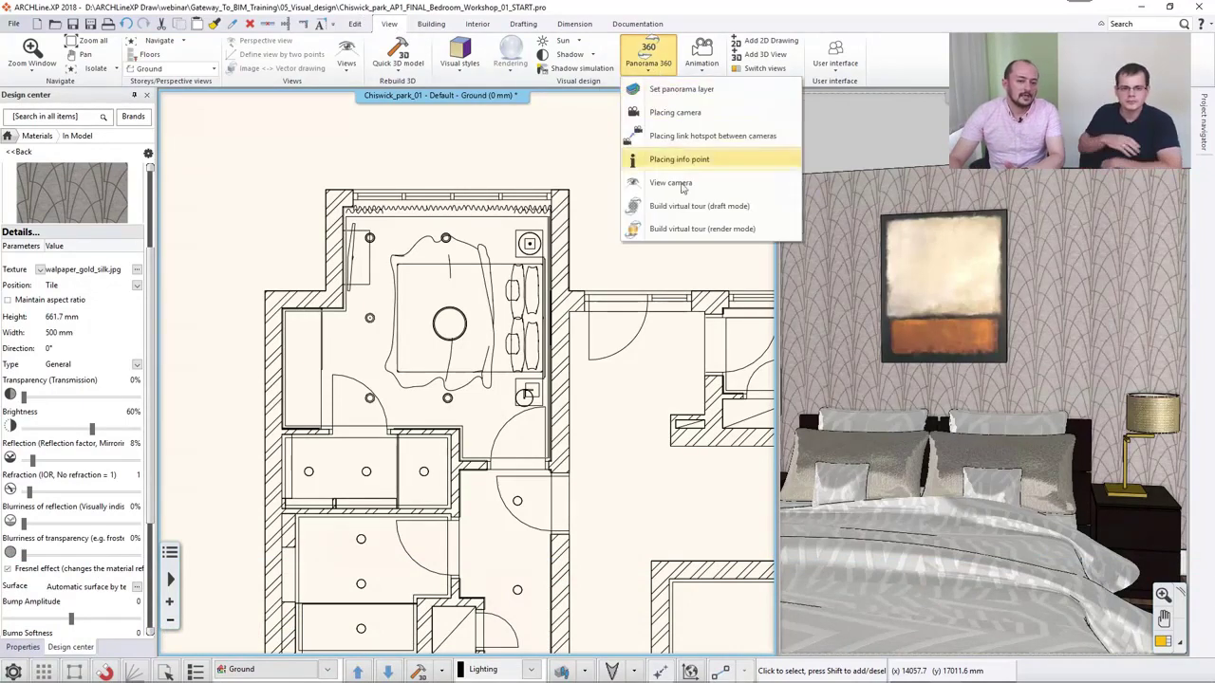
pyautogui.click(660, 113)
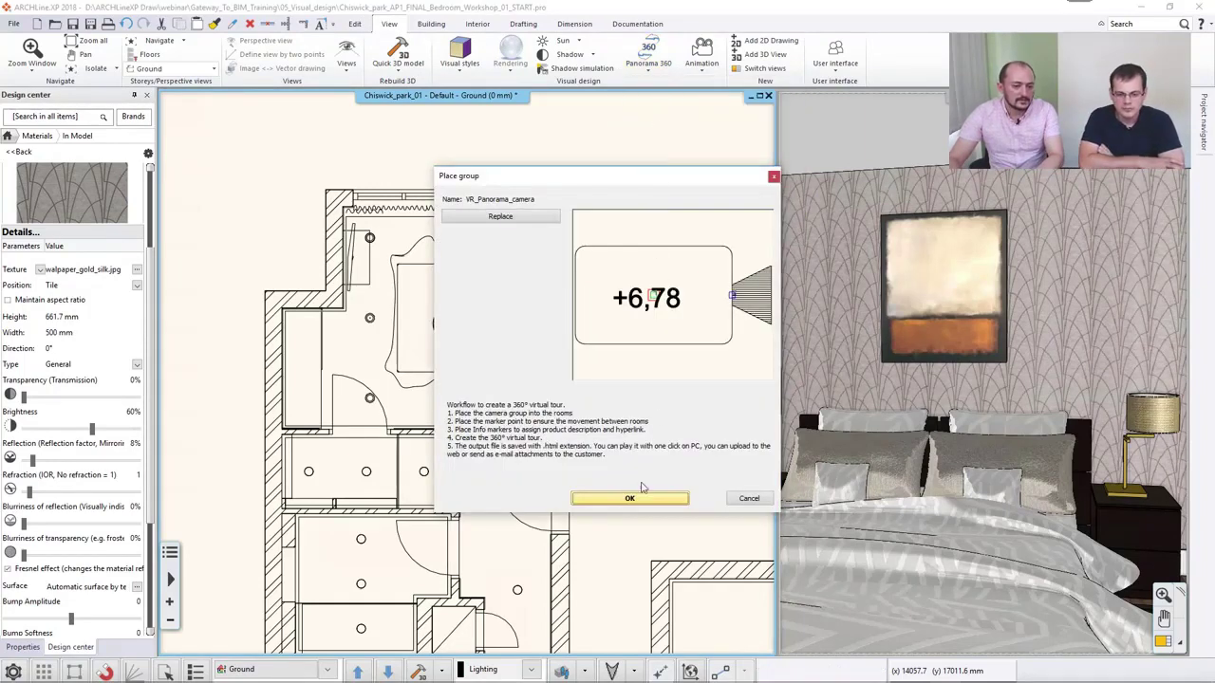
pyautogui.click(626, 499)
pyautogui.moveTo(579, 322); pyautogui.dragTo(495, 323)
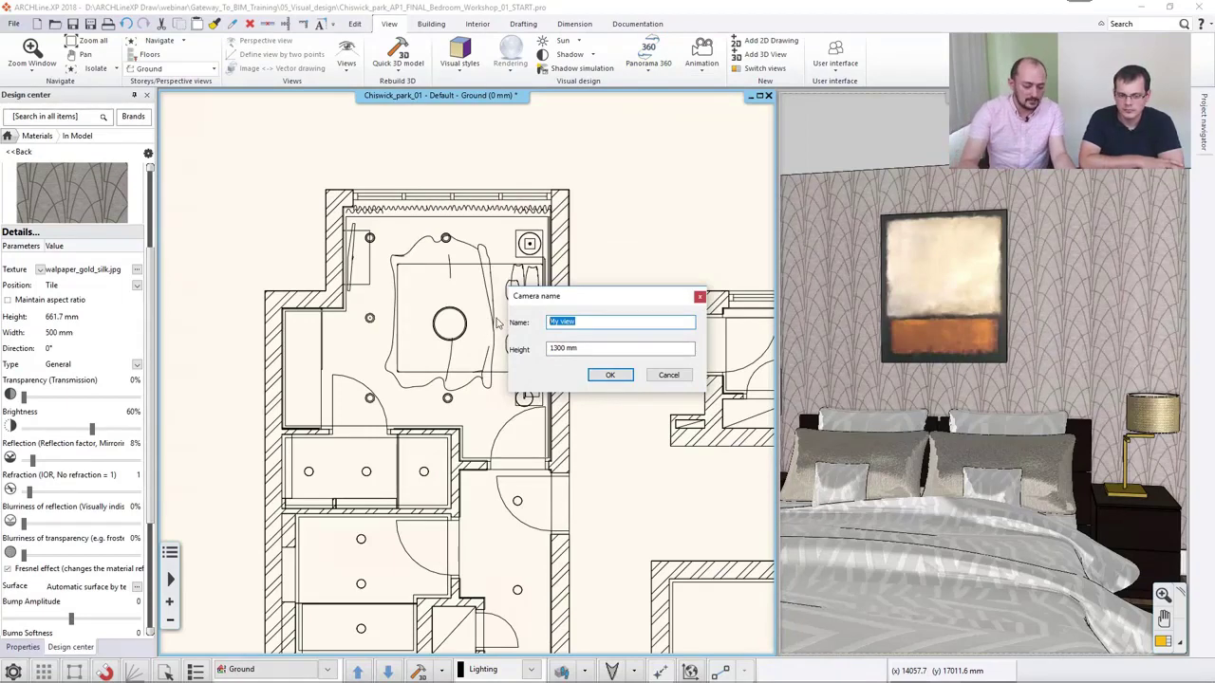
pyautogui.write('Bed')
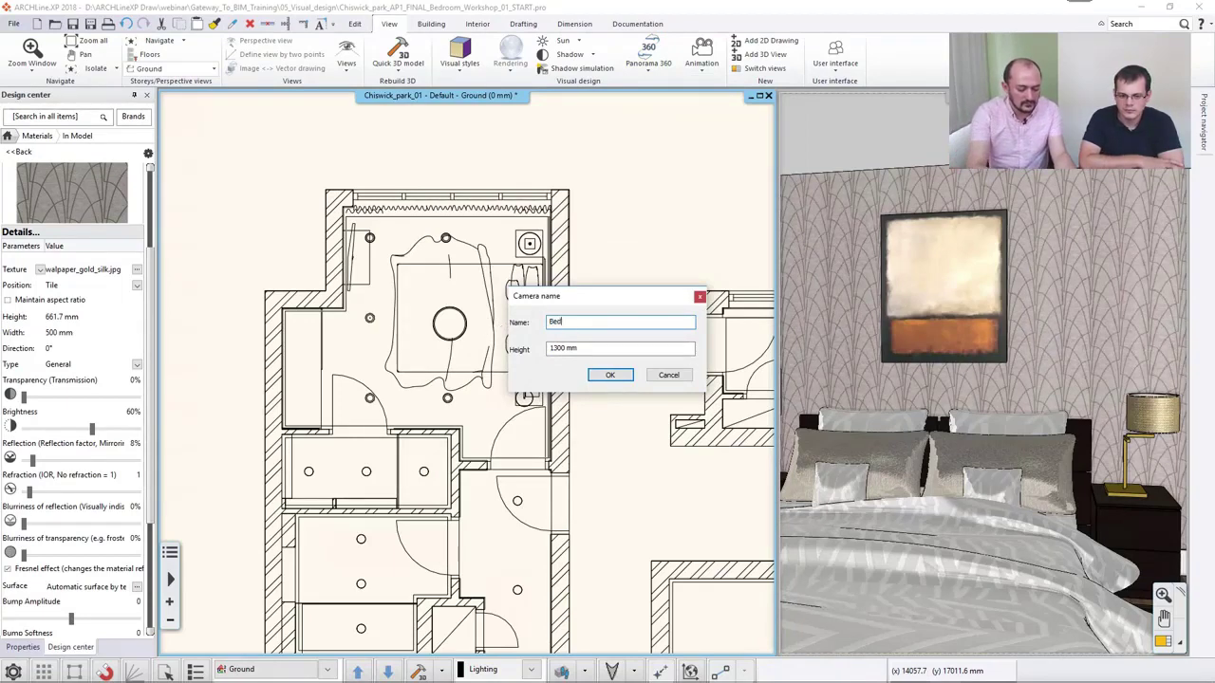
pyautogui.write('room')
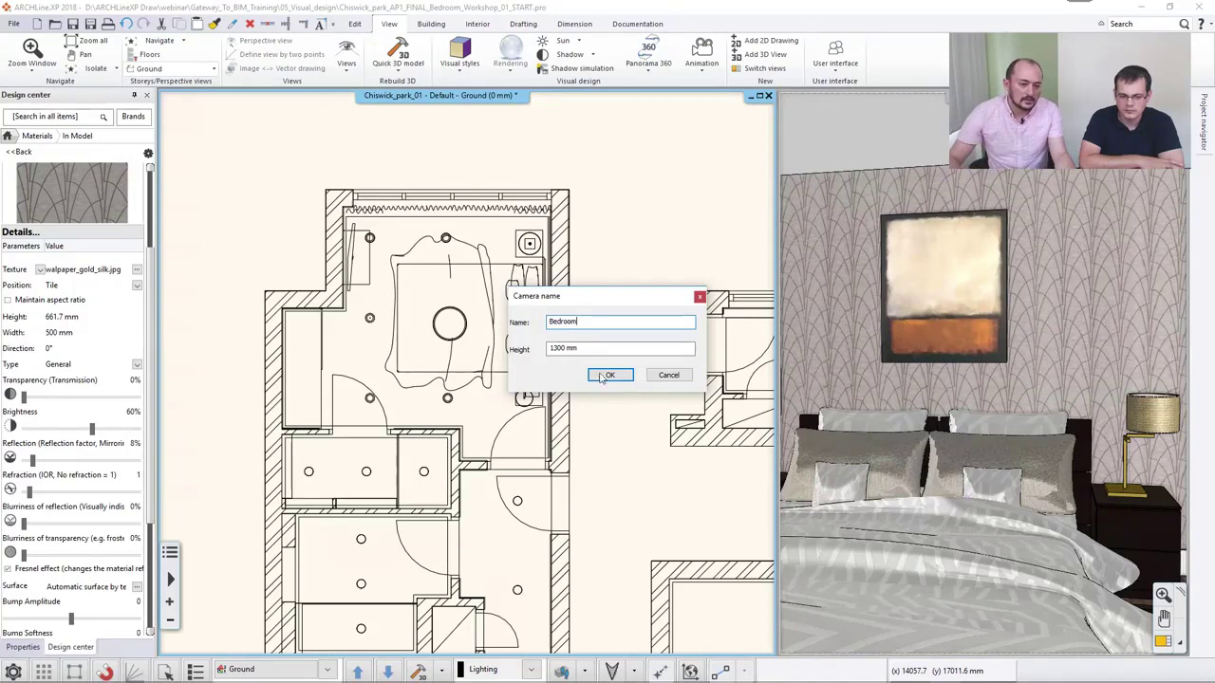
pyautogui.click(607, 375)
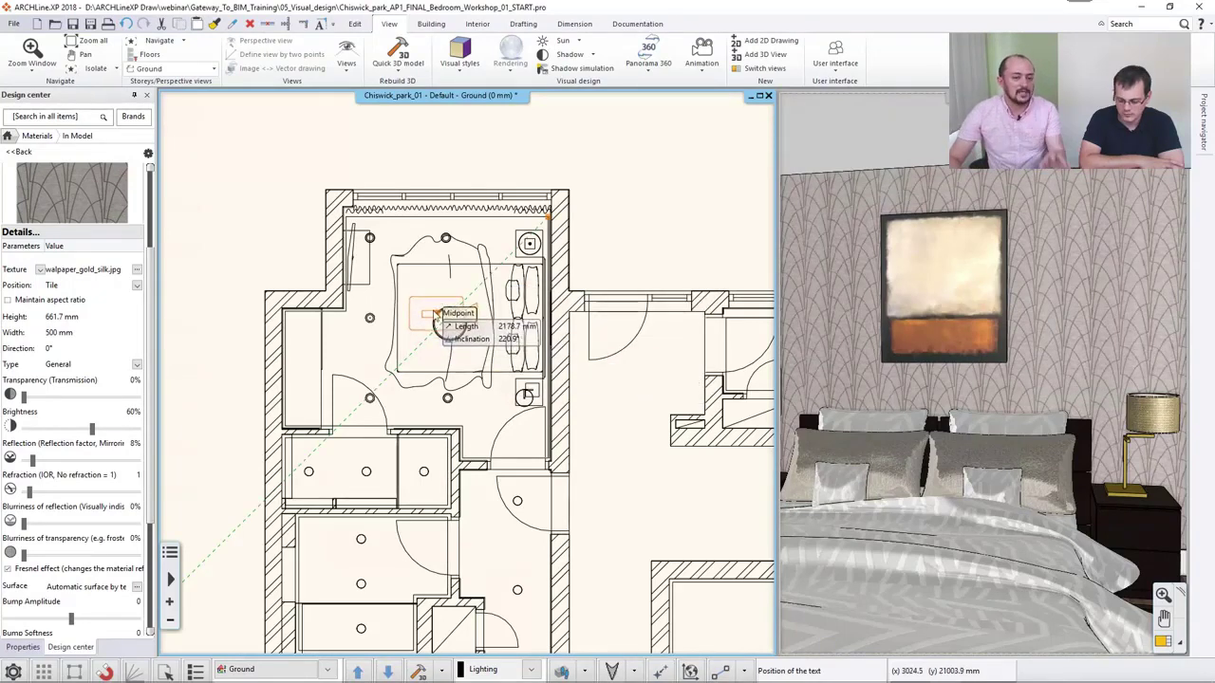
pyautogui.click(433, 313)
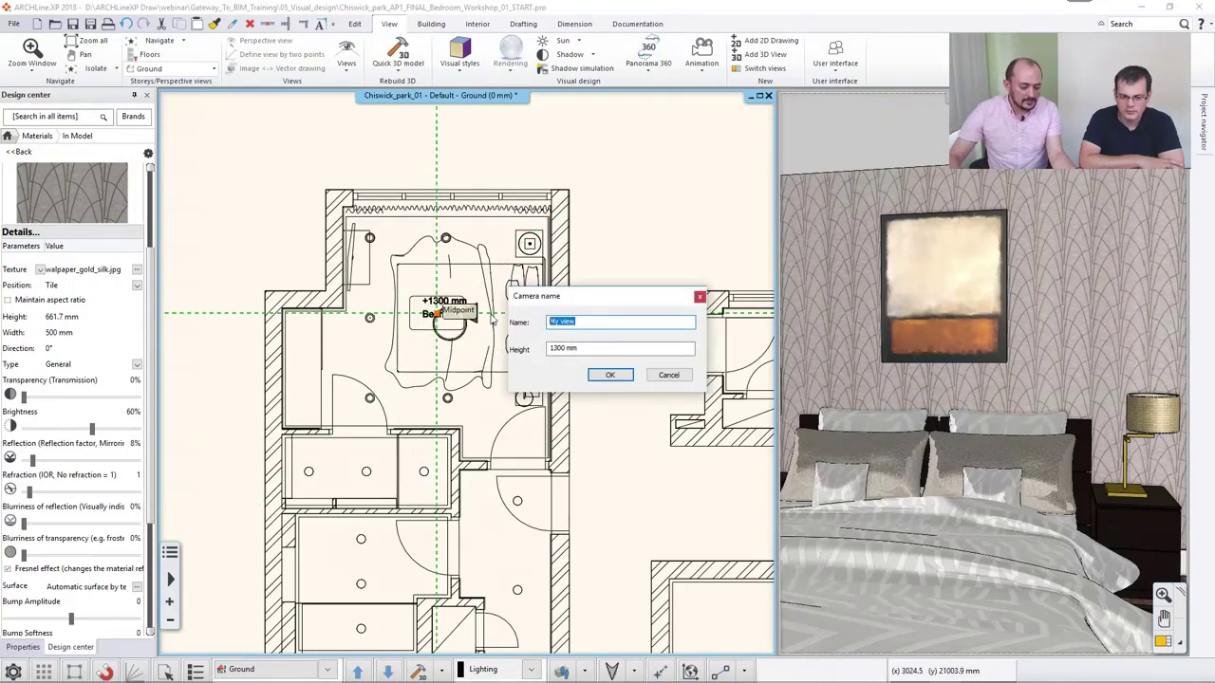
# Step: Place a second panorama camera named Corridor in the corridor
pyautogui.write('Corridor')
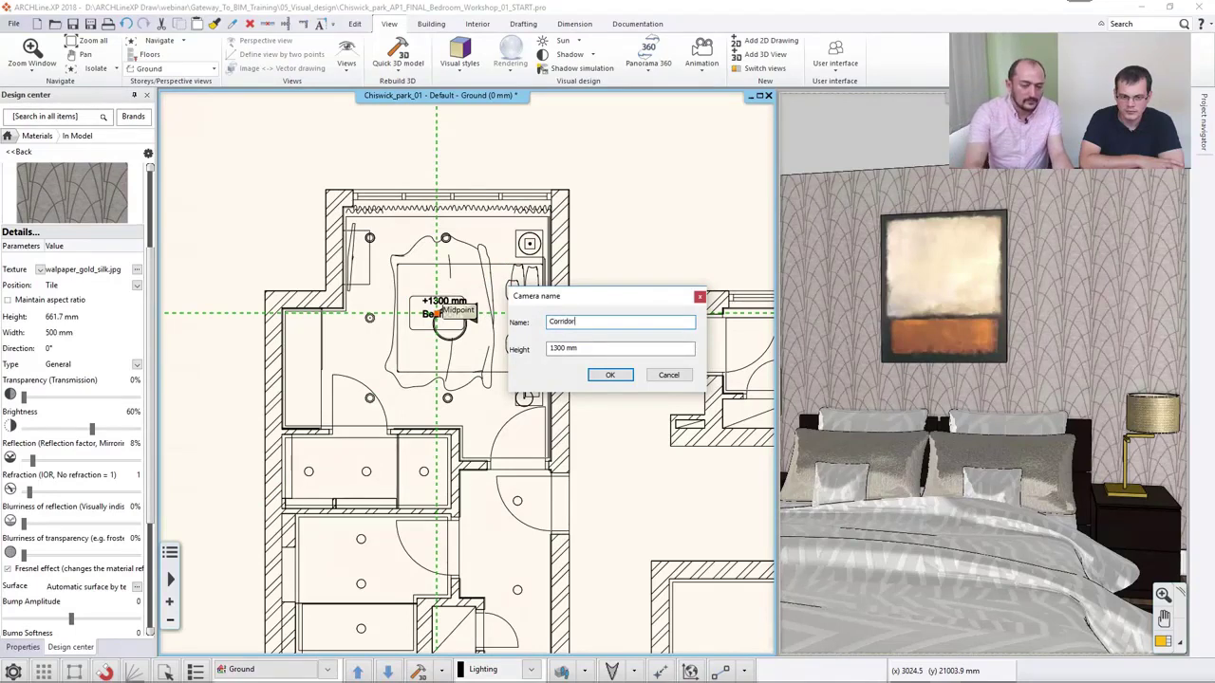
pyautogui.click(608, 375)
pyautogui.moveTo(596, 385); pyautogui.dragTo(561, 213, button='middle')
pyautogui.click(484, 420)
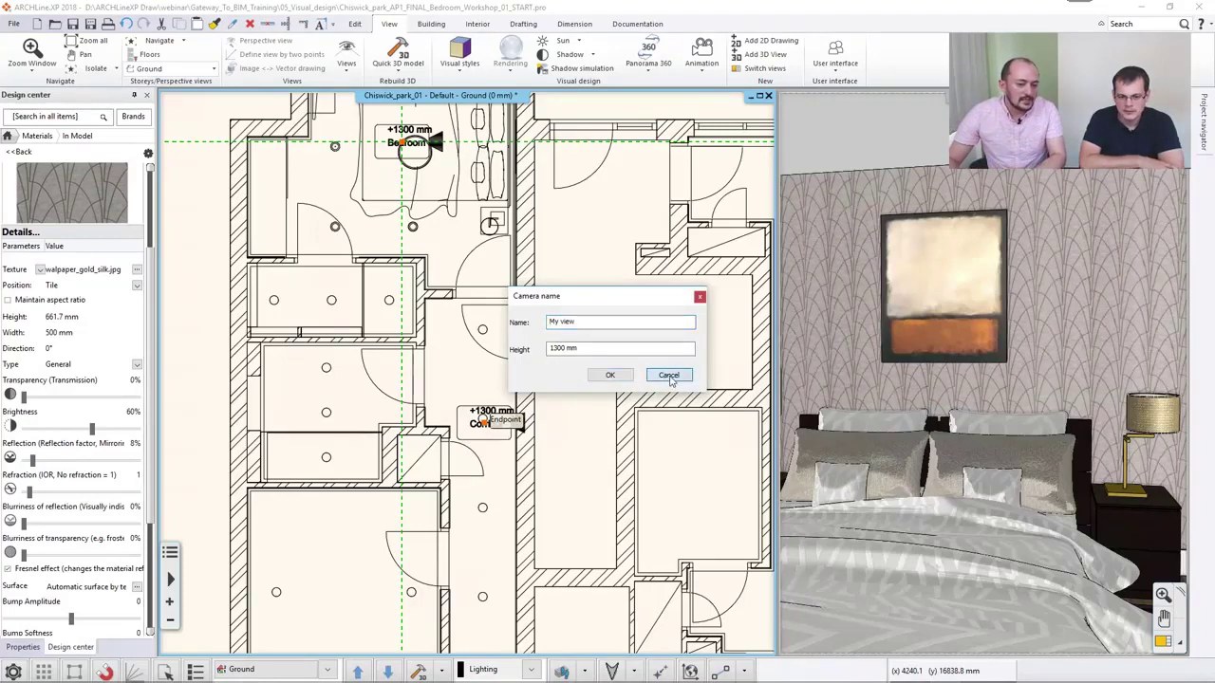
# Step: Rotate the Corridor camera so it faces up the corridor
pyautogui.click(605, 376)
pyautogui.click(501, 417)
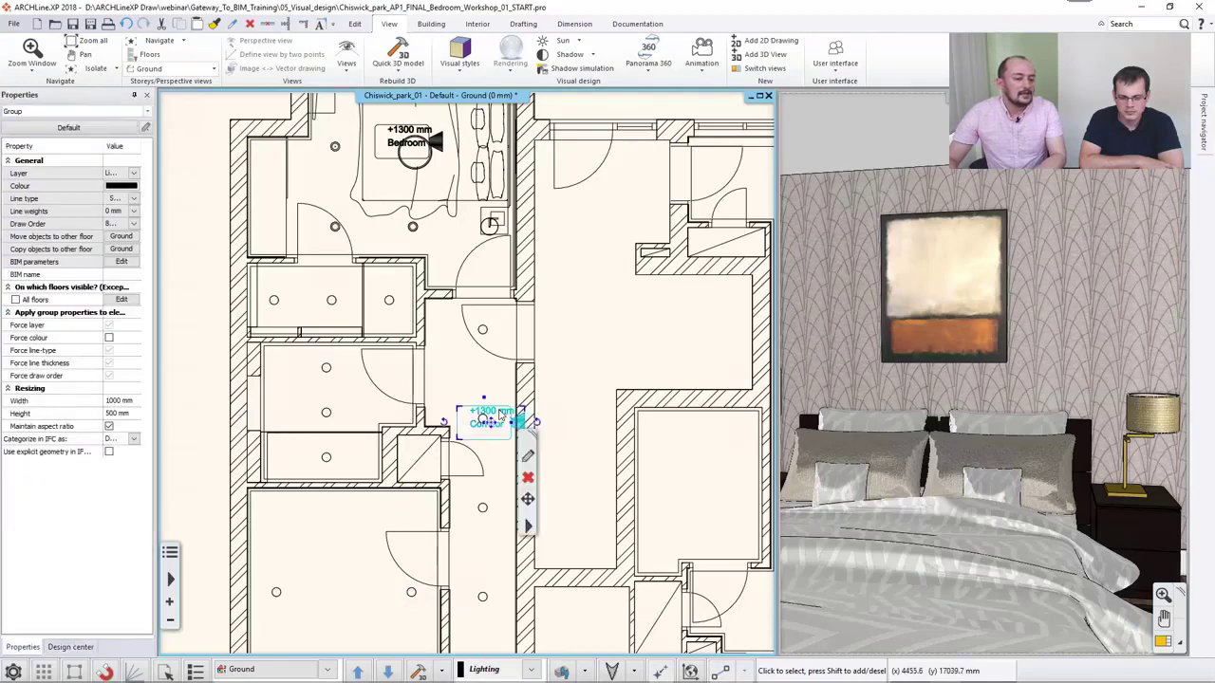
pyautogui.moveTo(537, 426)
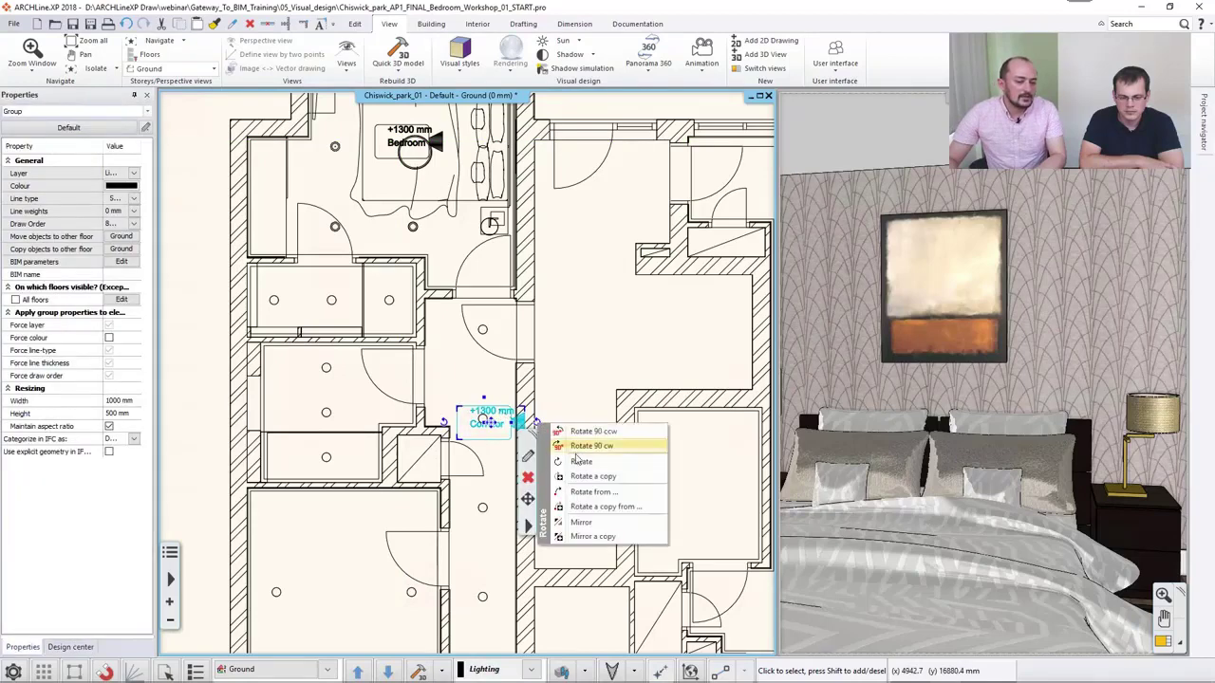
pyautogui.click(588, 460)
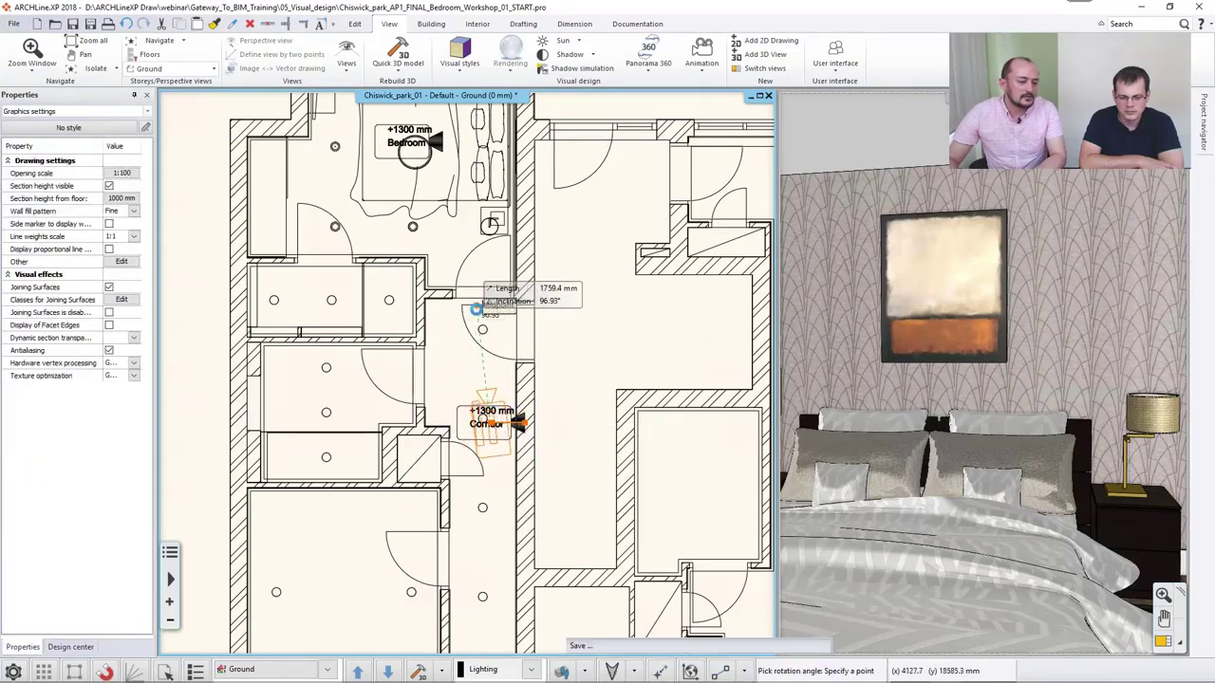
pyautogui.click(475, 306)
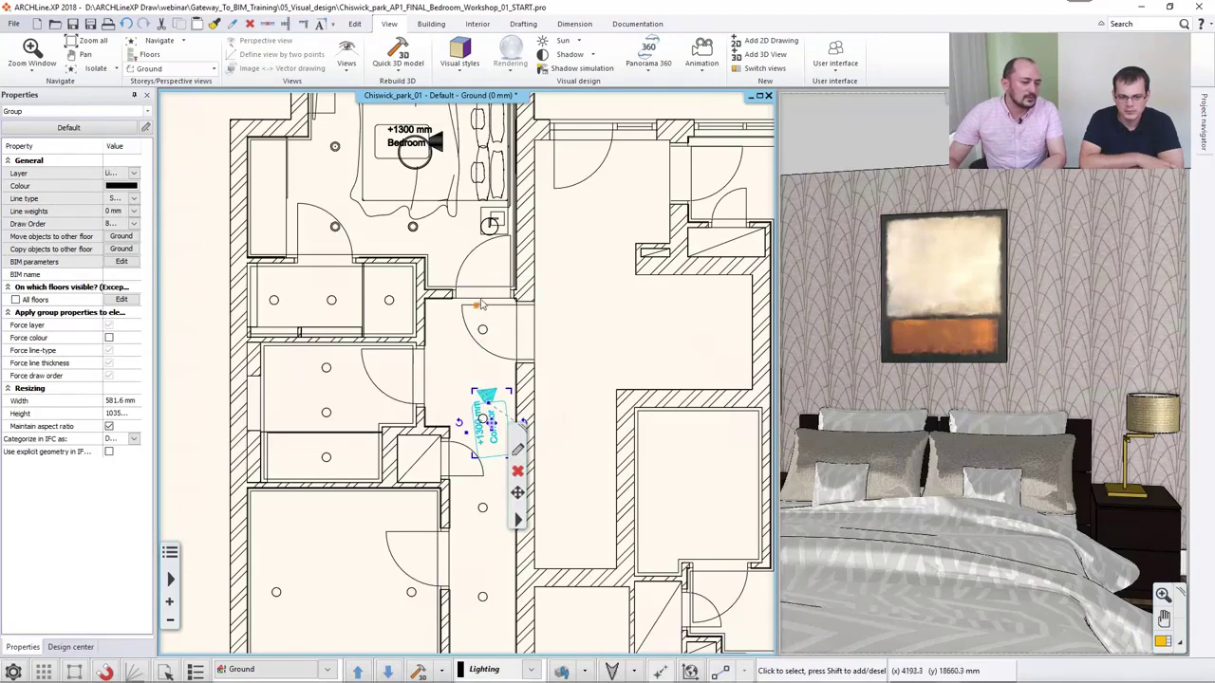
# Step: Set the corridor door's opening angle to 70°
pyautogui.click(464, 272)
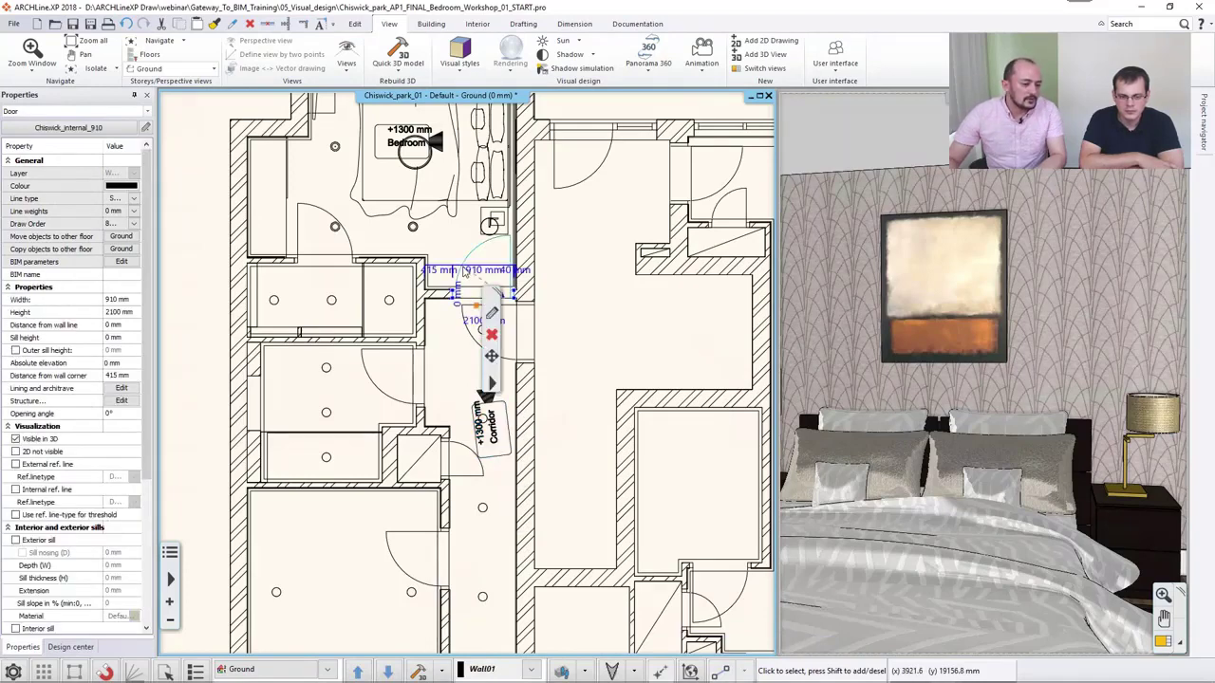
pyautogui.click(123, 413)
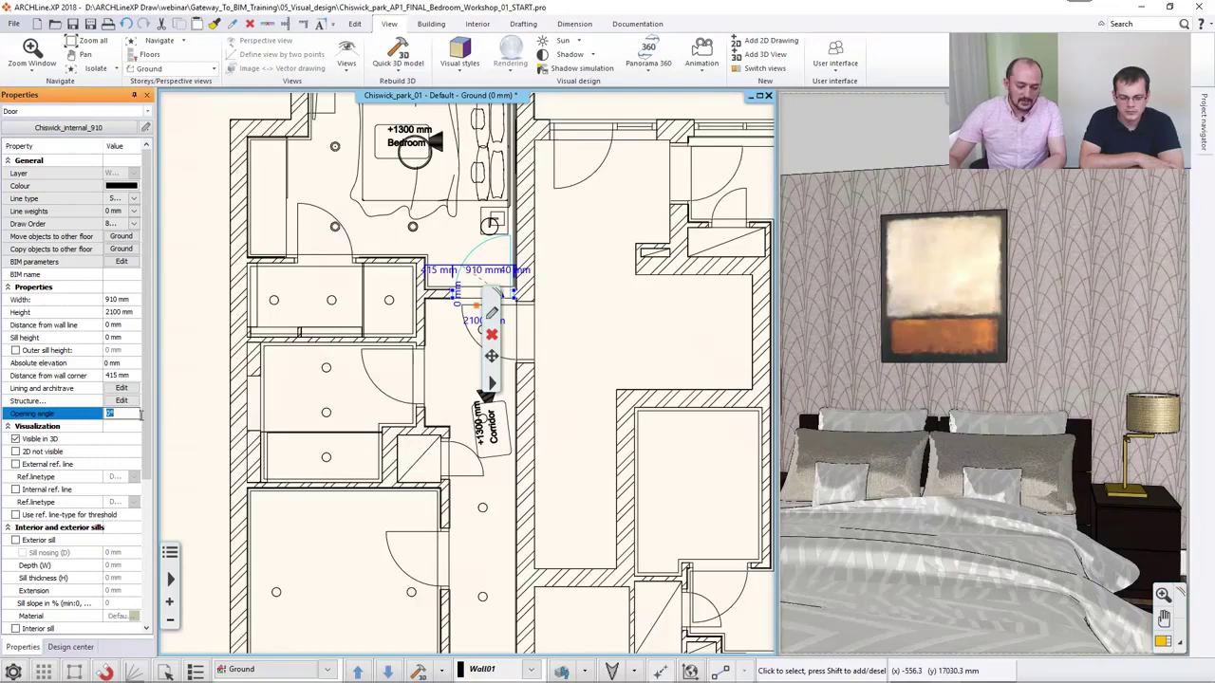
pyautogui.write('70')
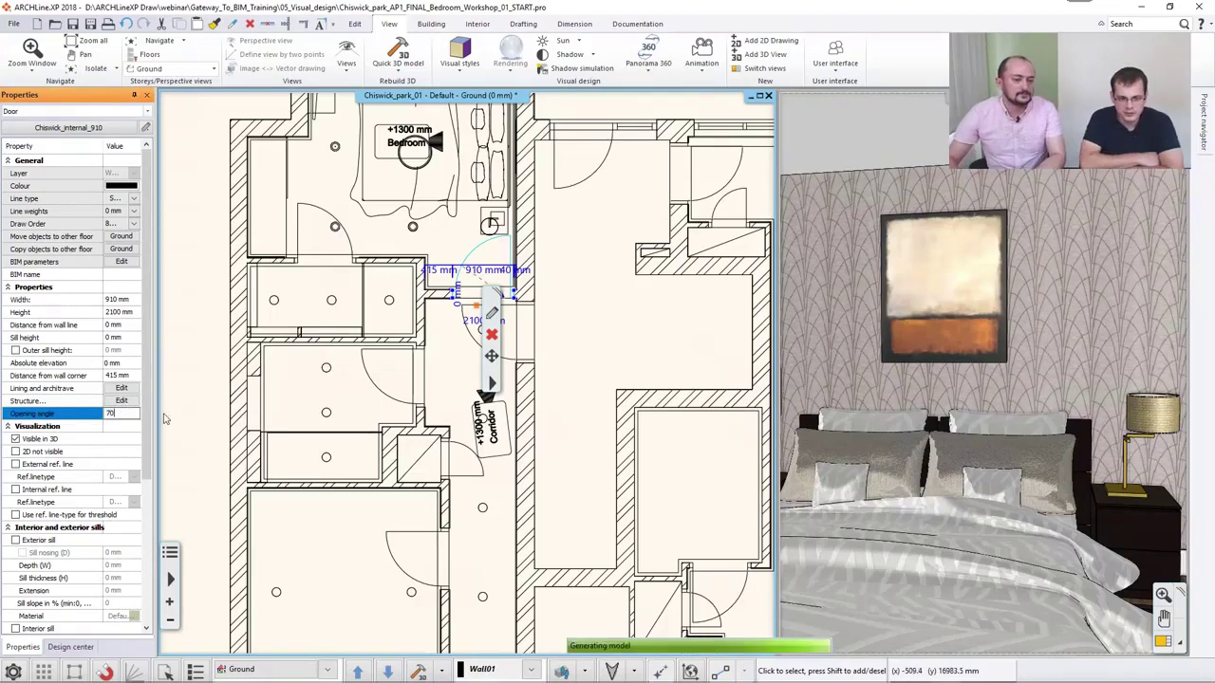
# Step: Move the Bedroom camera to a new spot and rotate it 90° counter-clockwise
pyautogui.moveTo(386, 159); pyautogui.dragTo(376, 243, button='middle')
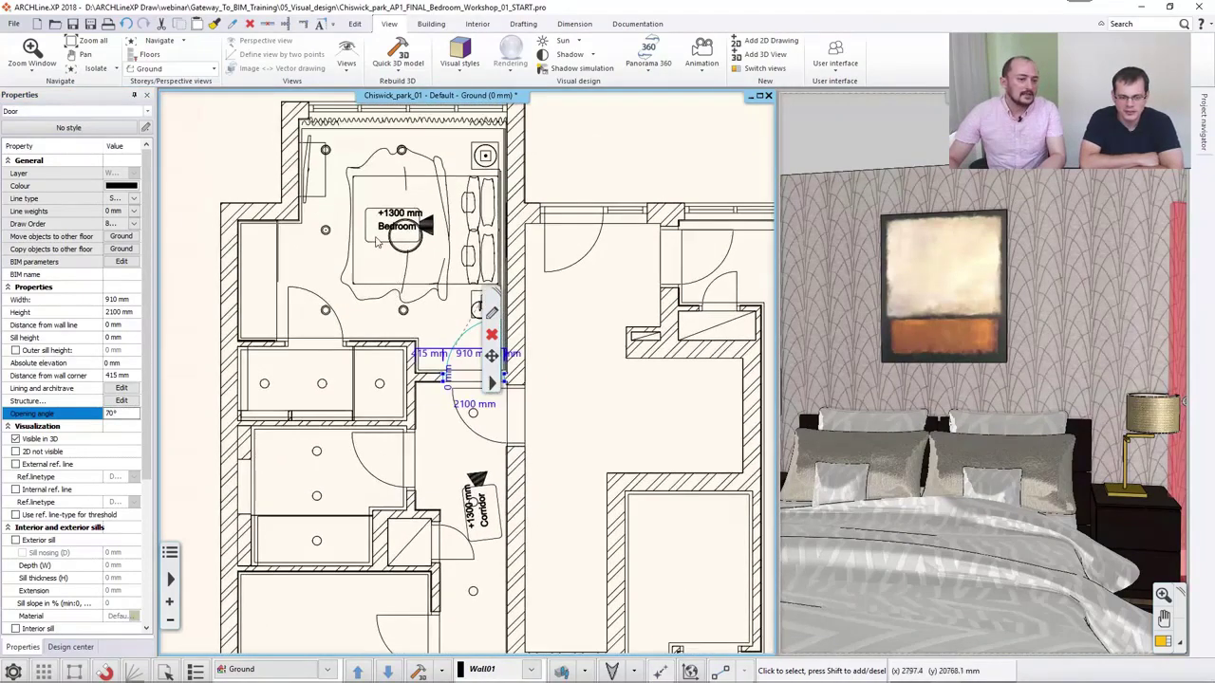
pyautogui.click(394, 233)
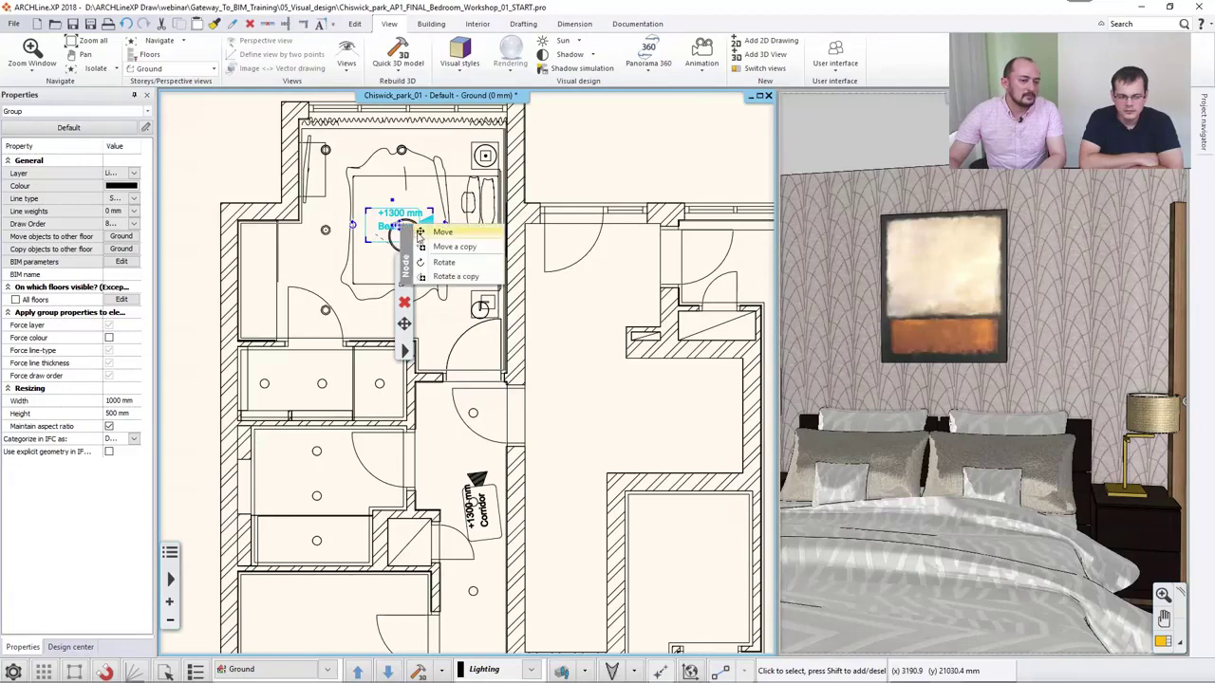
pyautogui.click(418, 233)
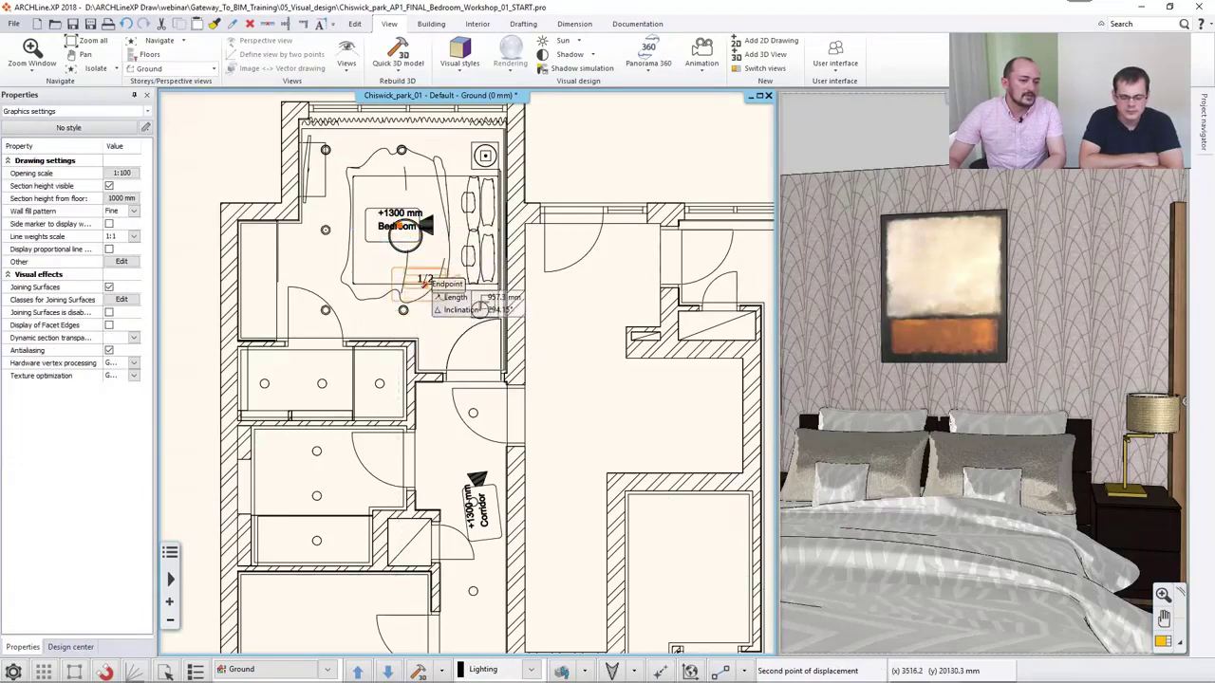
pyautogui.click(425, 287)
pyautogui.click(481, 292)
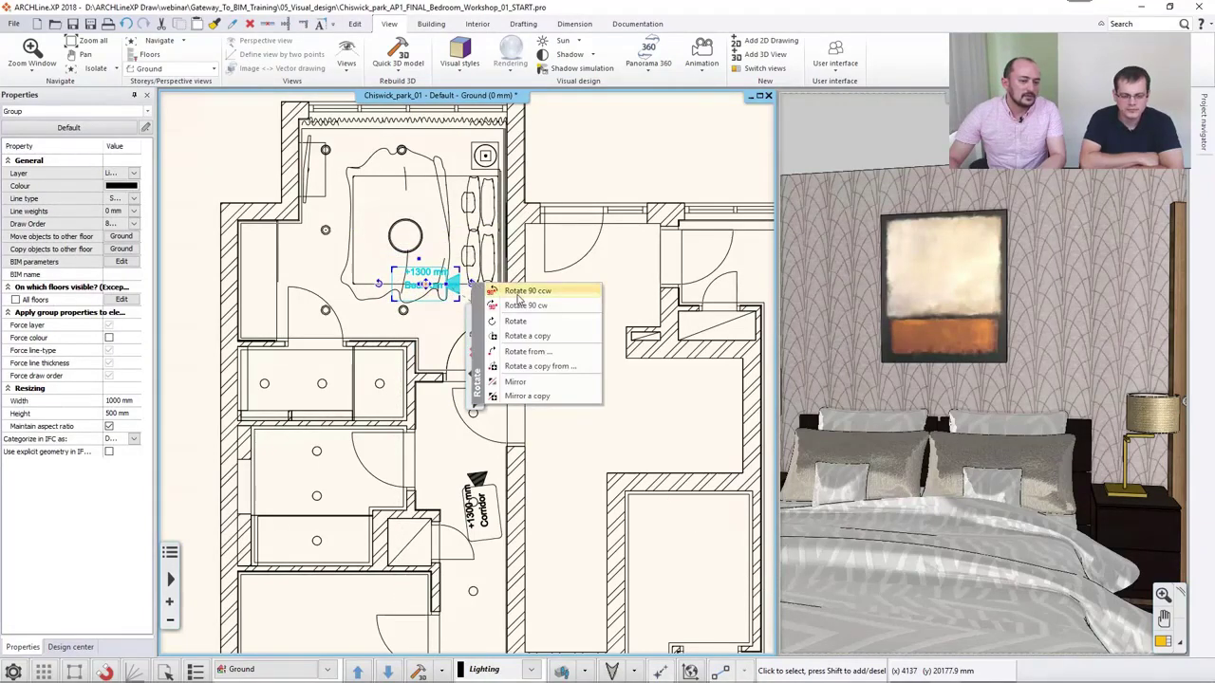
pyautogui.click(524, 290)
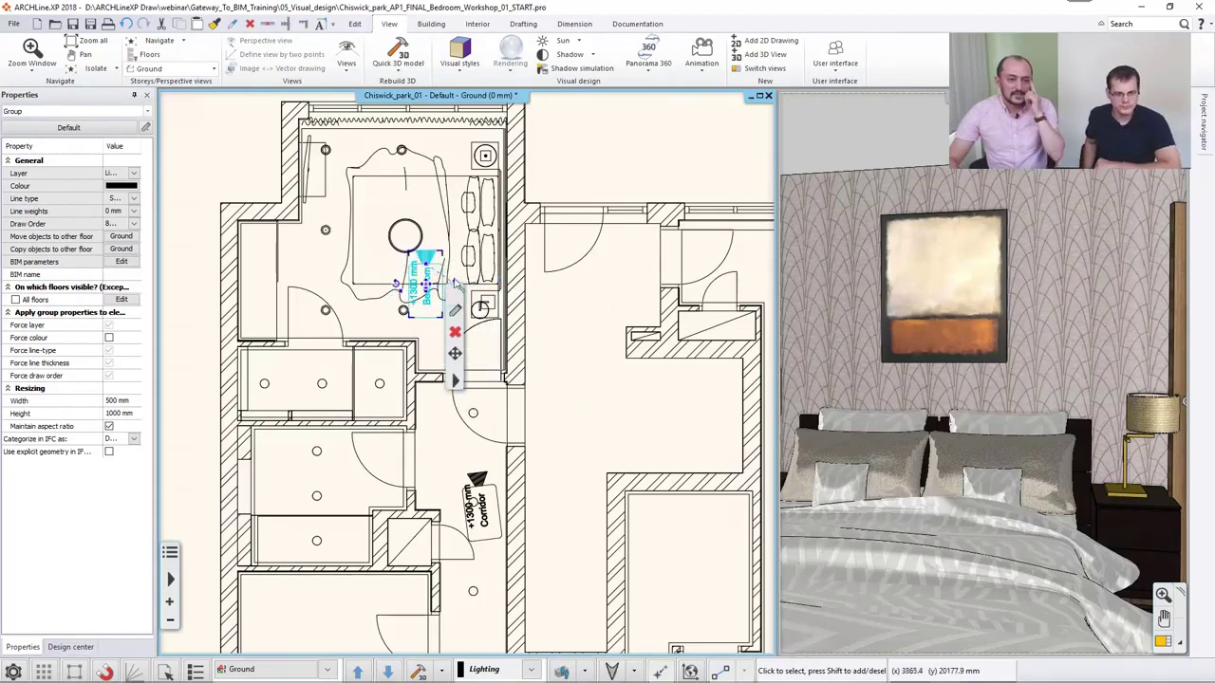
pyautogui.click(648, 64)
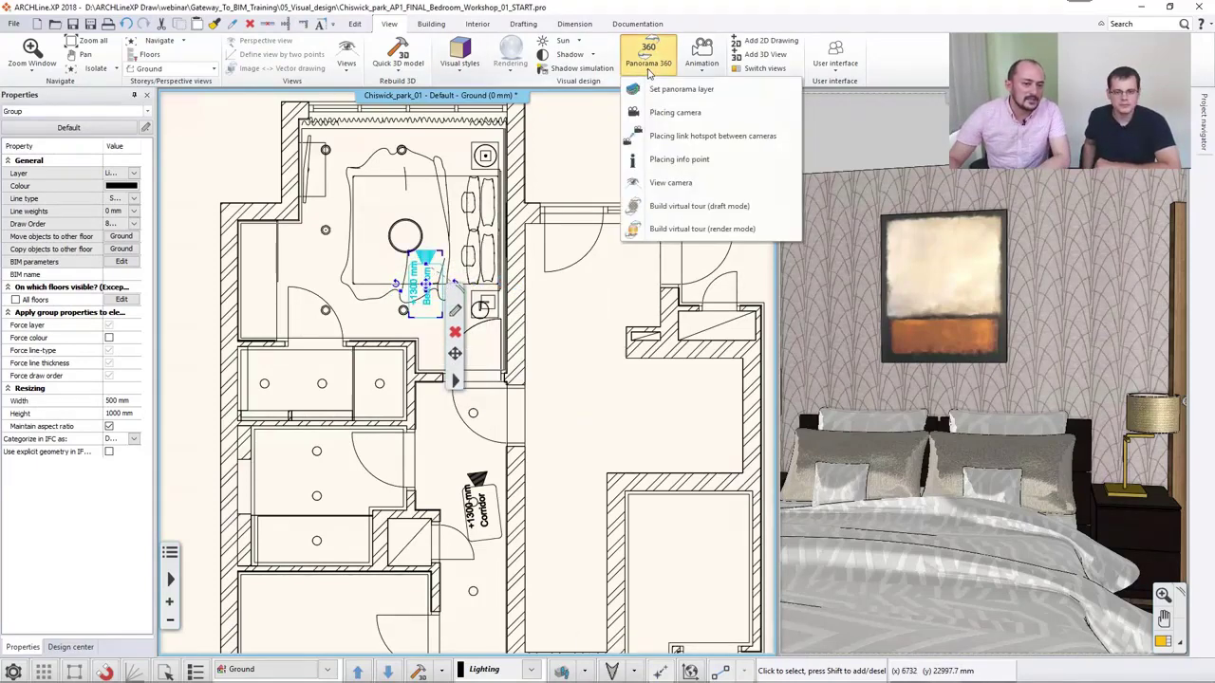
# Step: Show the Bedroom camera's view toward the window and city skyline in the 3D pane
pyautogui.click(662, 184)
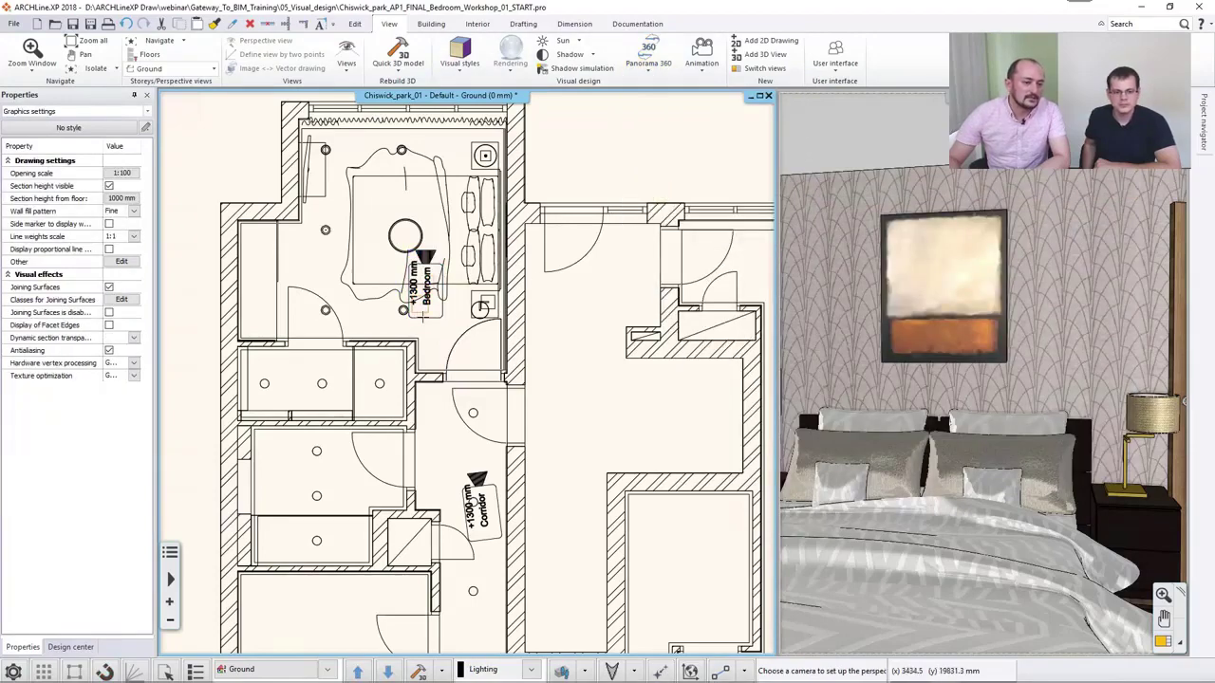
pyautogui.click(422, 315)
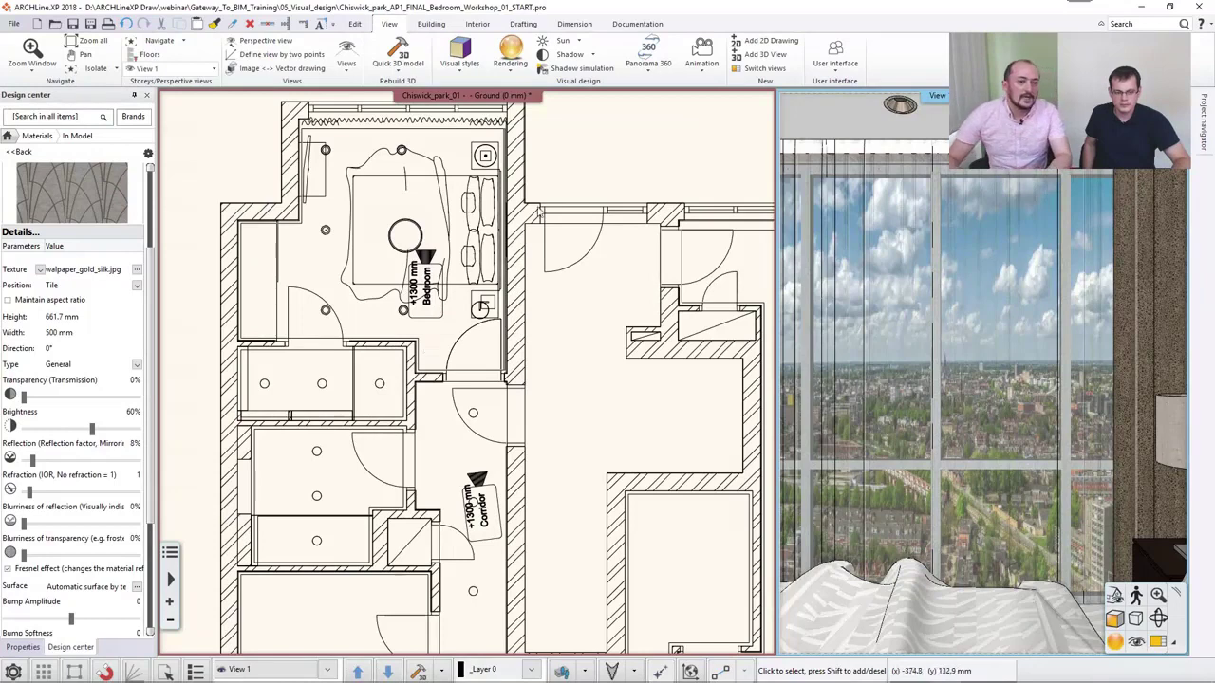
# Step: Add a 1300 mm link hotspot at the bedroom doorway midpoint targeting the Corridor camera
pyautogui.click(703, 74)
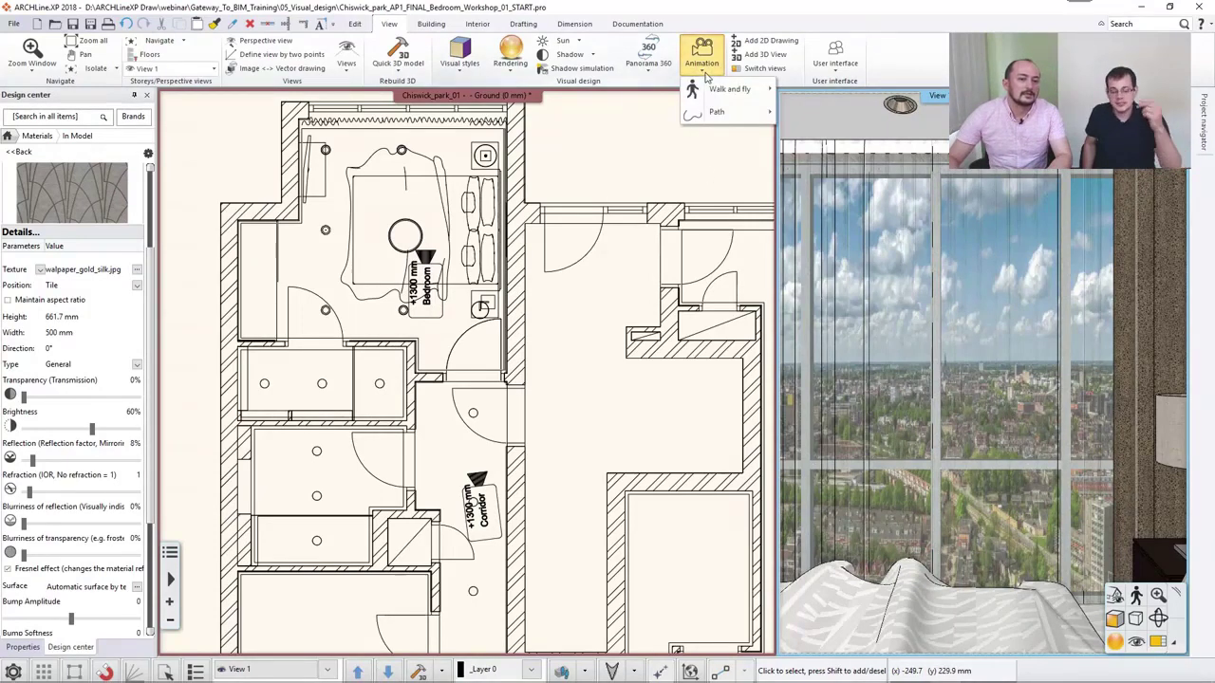
pyautogui.click(657, 73)
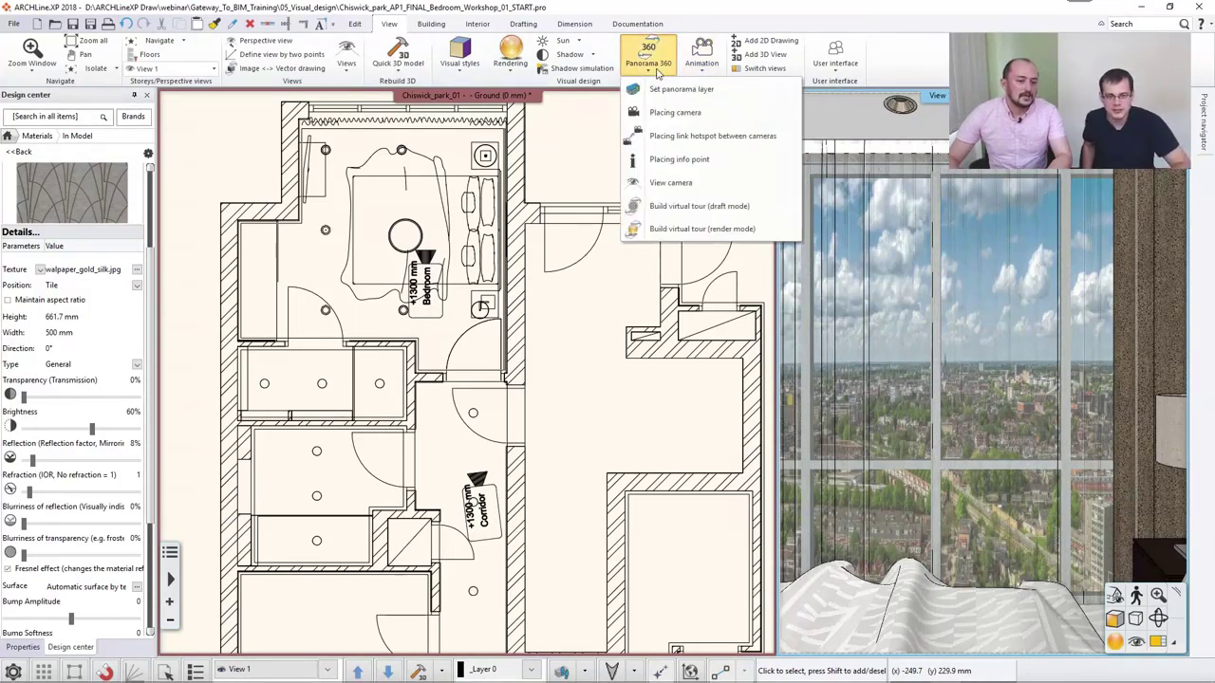
pyautogui.click(713, 135)
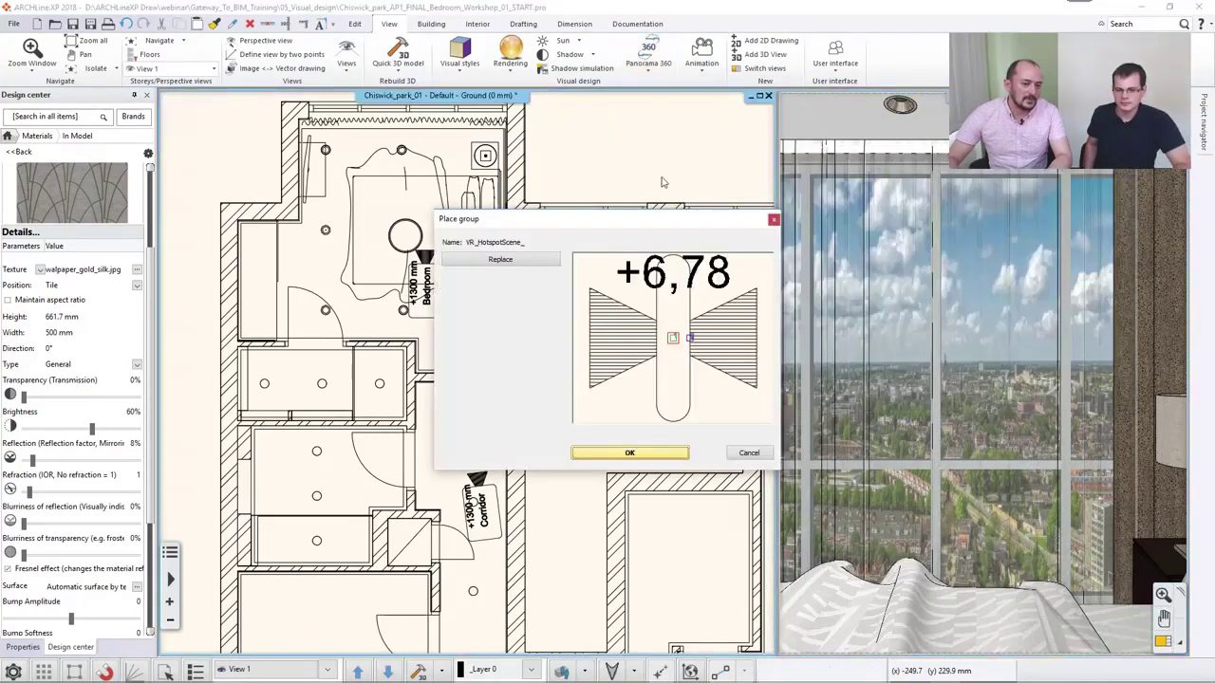
pyautogui.click(638, 450)
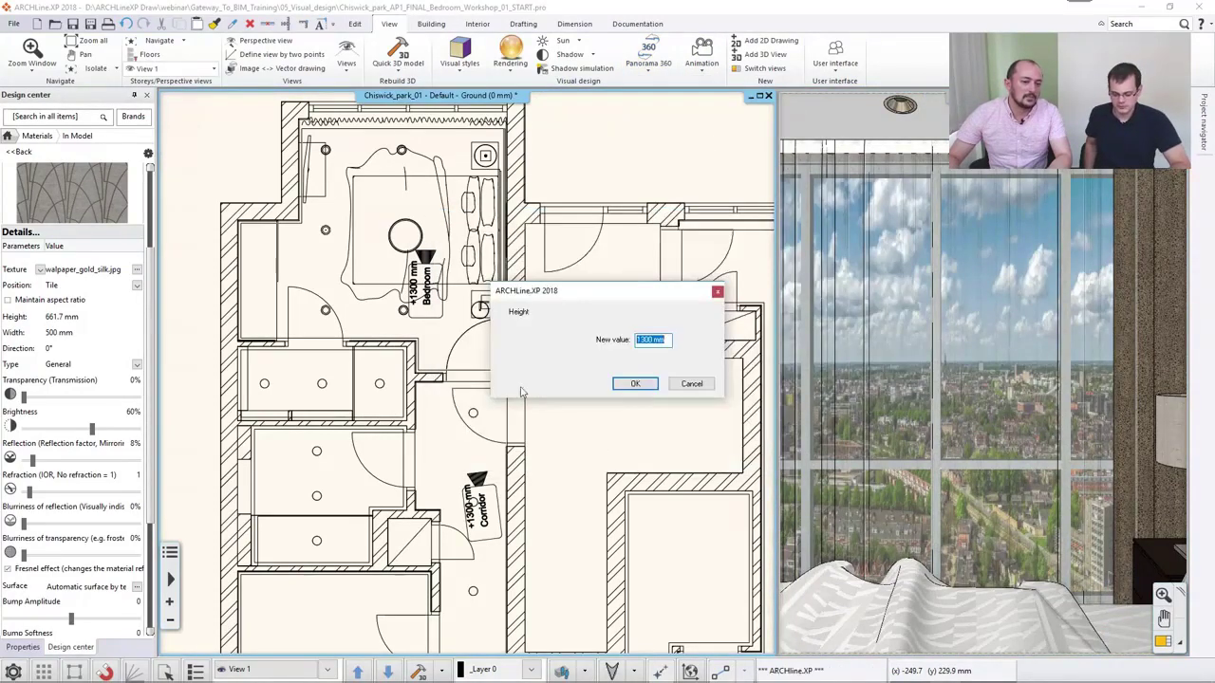
pyautogui.click(633, 386)
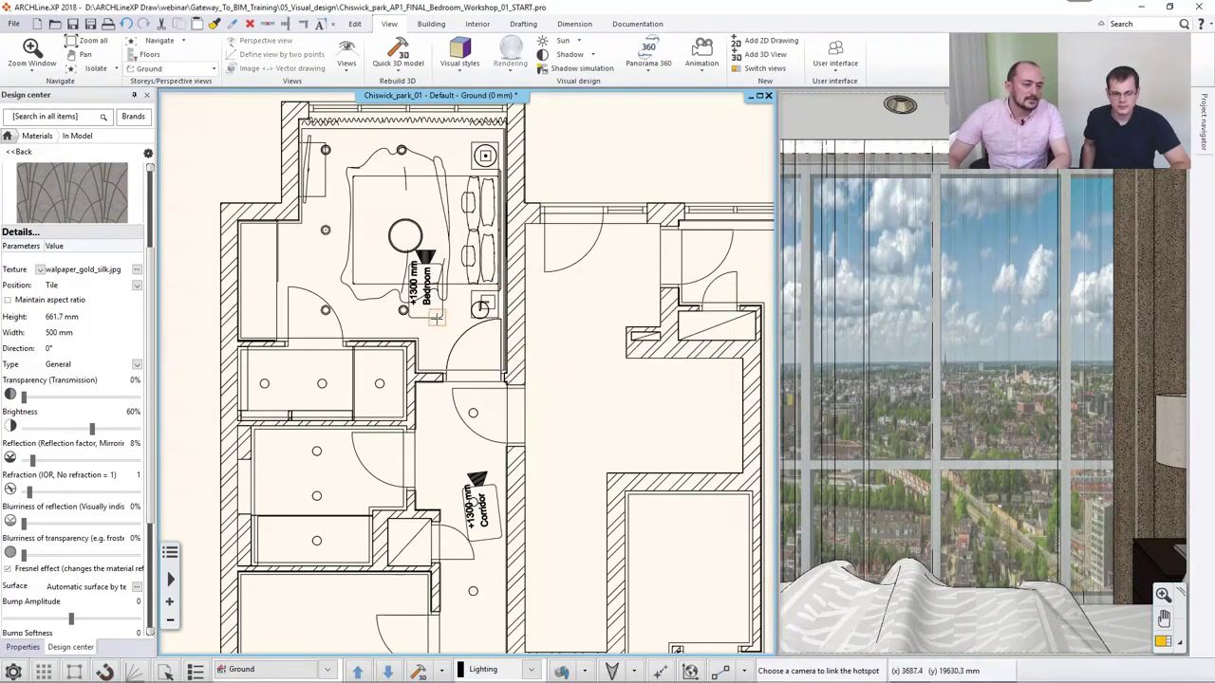
pyautogui.click(474, 479)
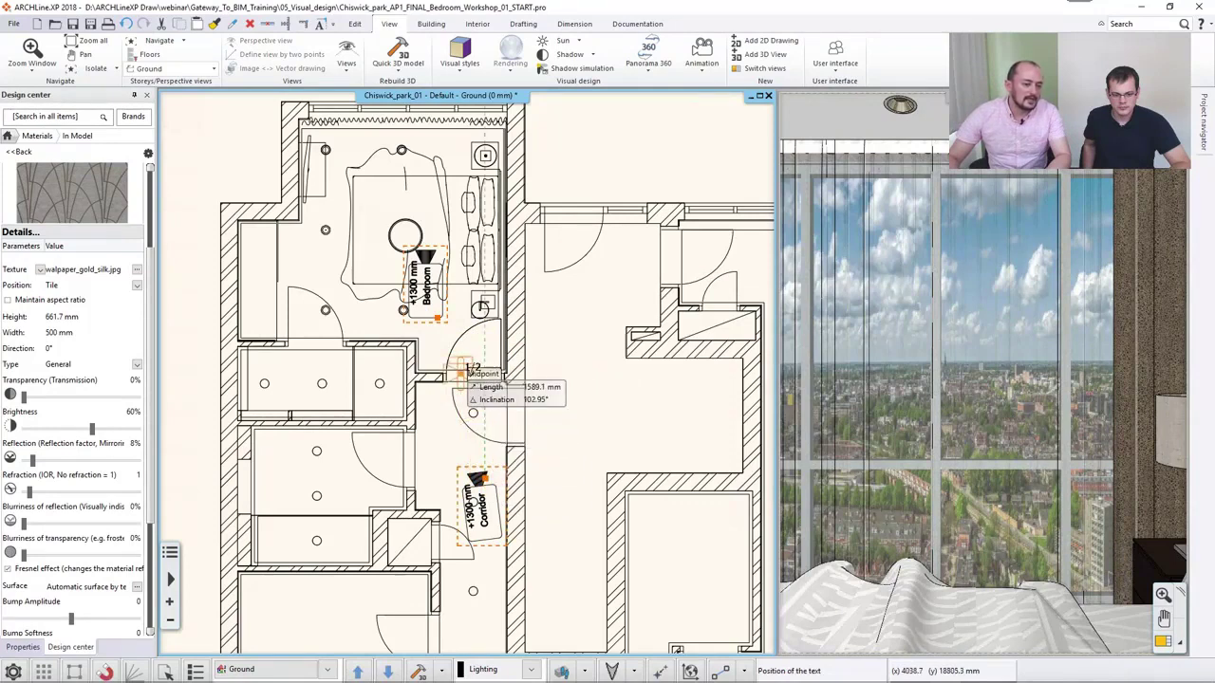
pyautogui.click(464, 370)
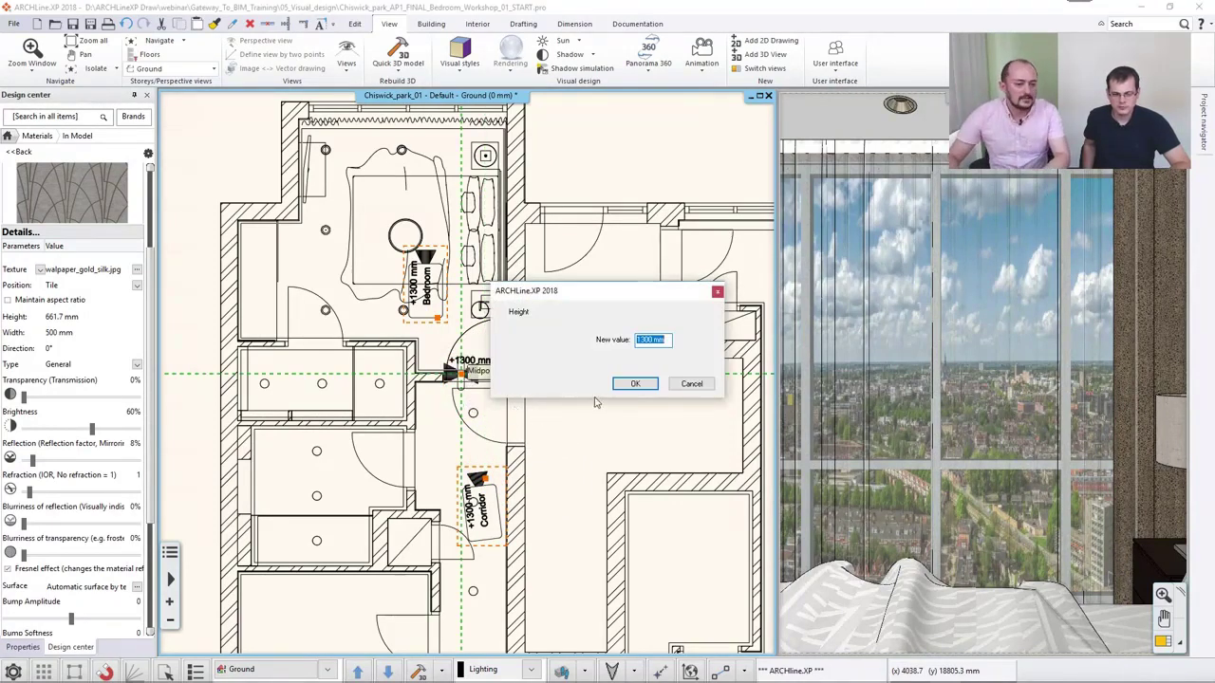
pyautogui.click(691, 387)
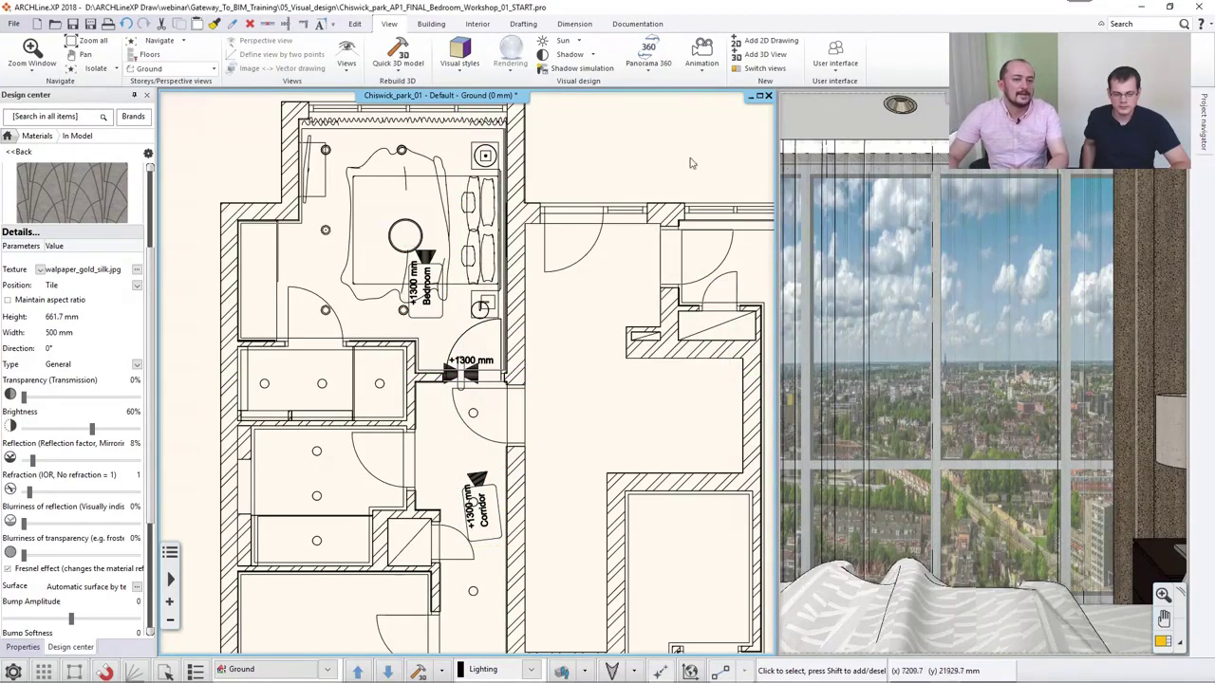
# Step: Build the draft-mode virtual tour and switch to the browser displaying it
pyautogui.click(649, 73)
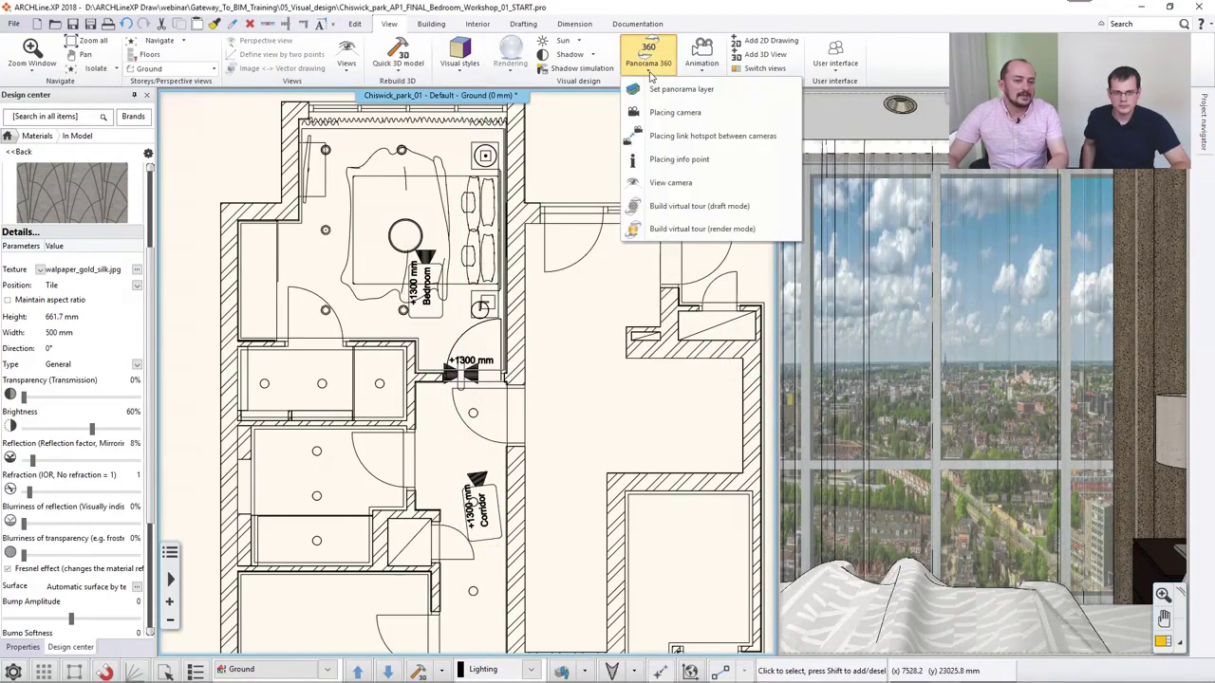
pyautogui.click(681, 215)
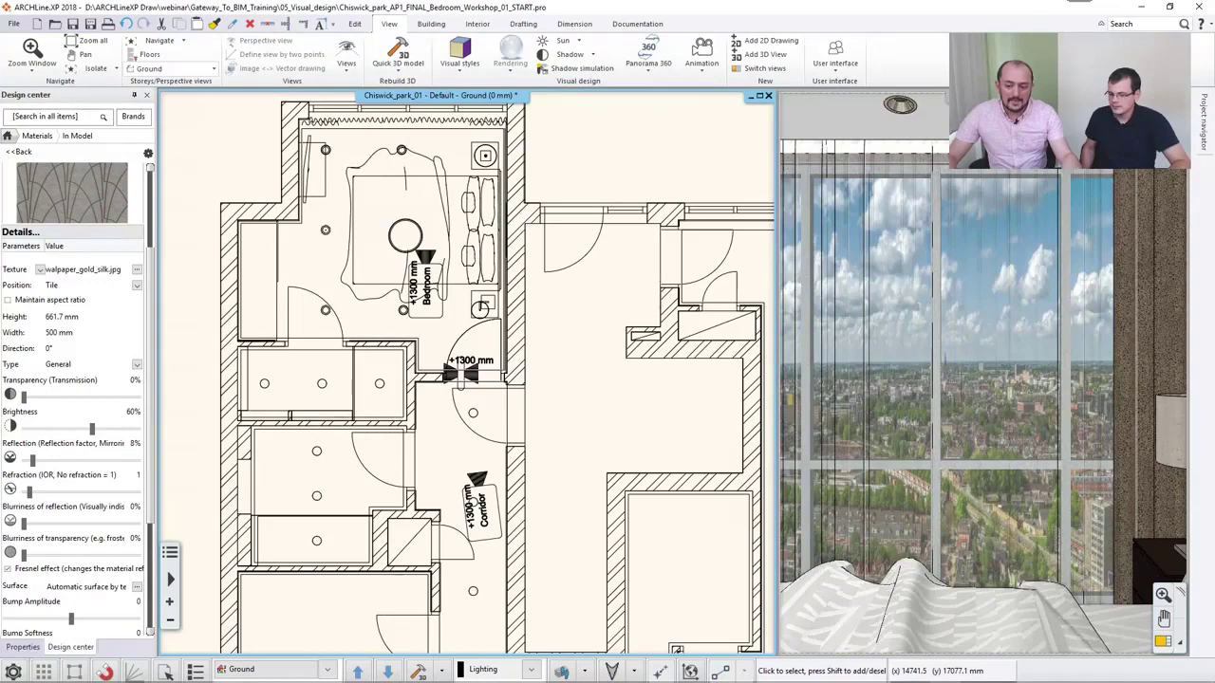
pyautogui.hotkey('alt', 'Tab')
# Step: Look around the draft tour's Bathroom panorama, then jump to the Corridor panorama
pyautogui.click(66, 10)
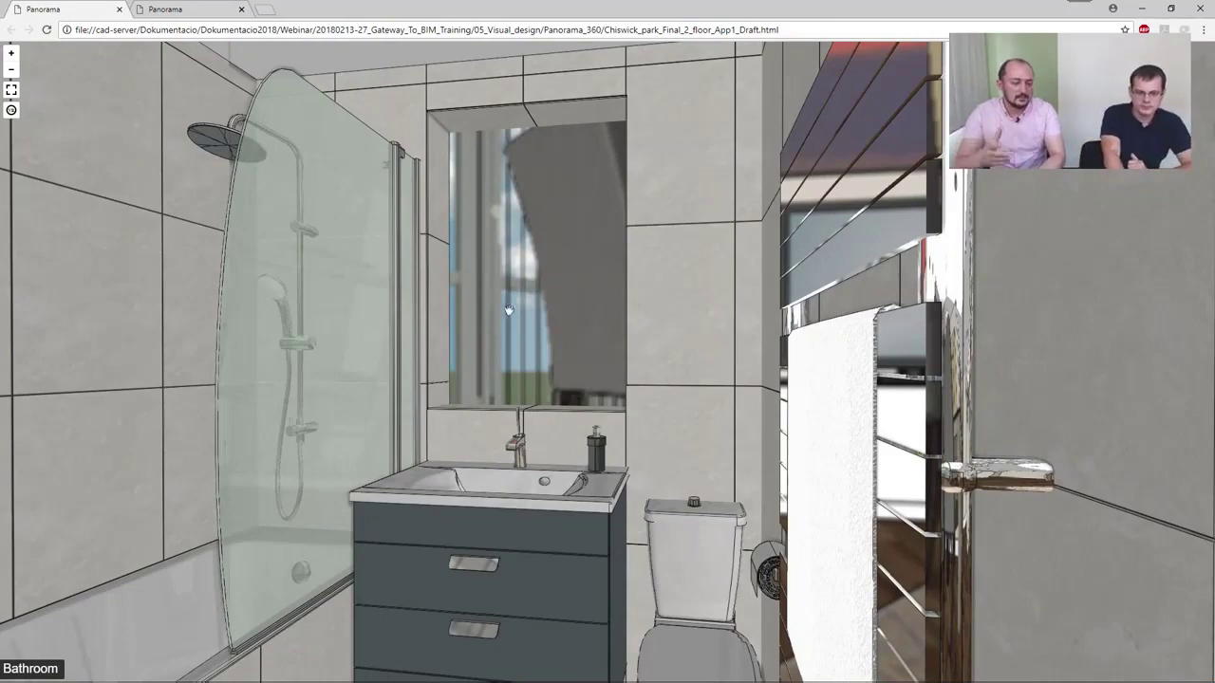
pyautogui.moveTo(699, 348); pyautogui.dragTo(946, 287)
pyautogui.moveTo(144, 345); pyautogui.dragTo(62, 394)
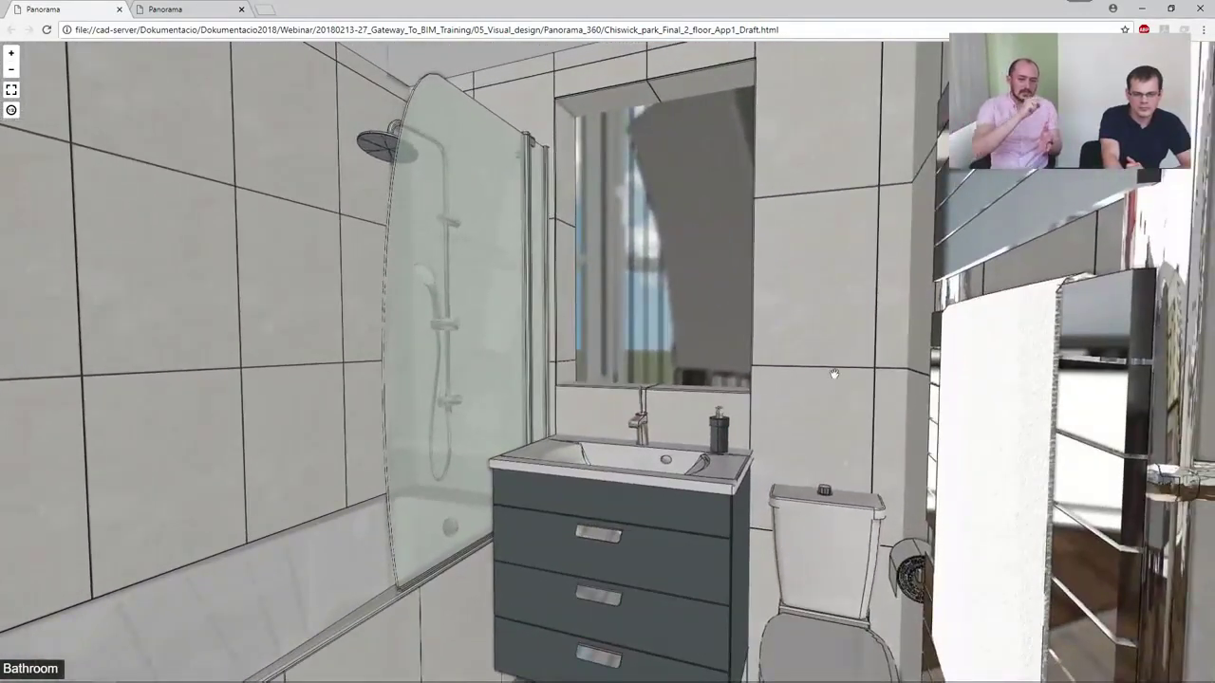
pyautogui.moveTo(834, 374); pyautogui.dragTo(551, 402)
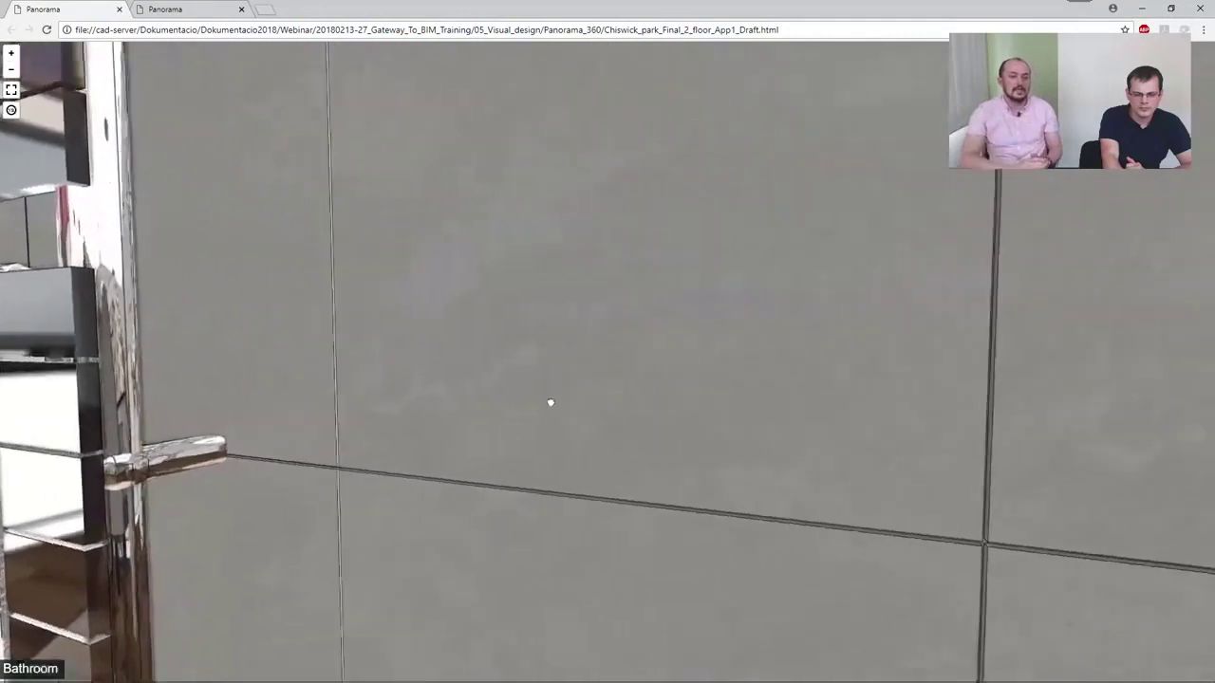
pyautogui.moveTo(1038, 409); pyautogui.dragTo(683, 406)
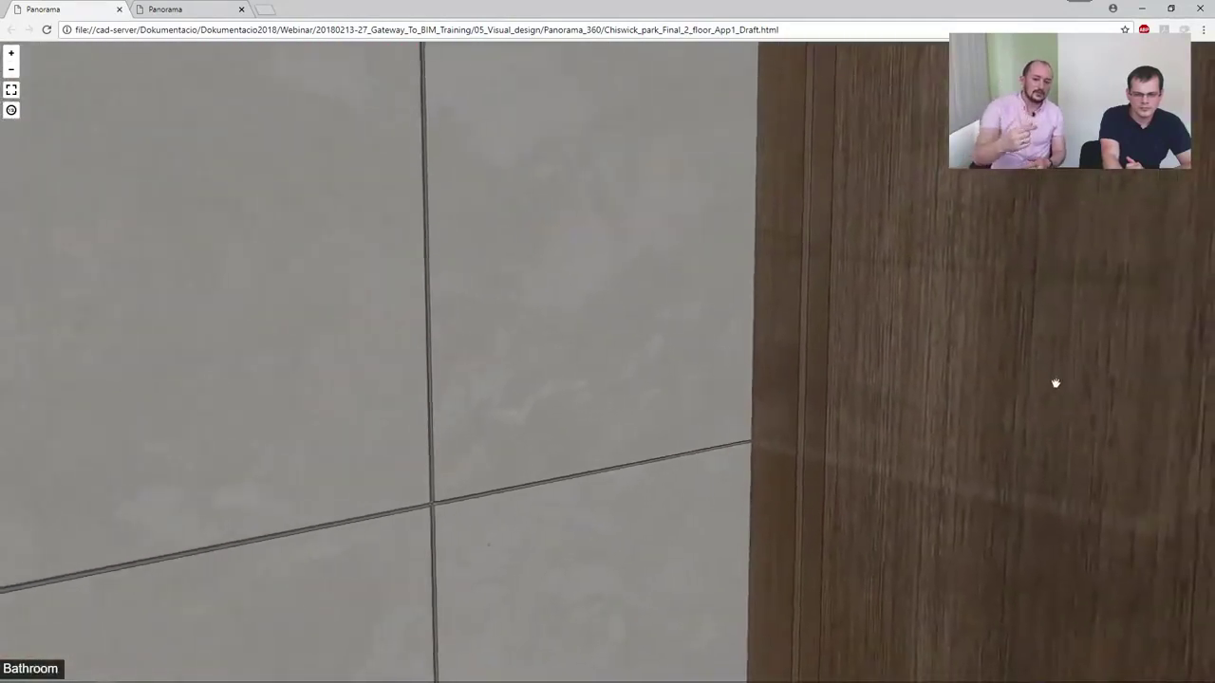
pyautogui.moveTo(1054, 382); pyautogui.dragTo(526, 388)
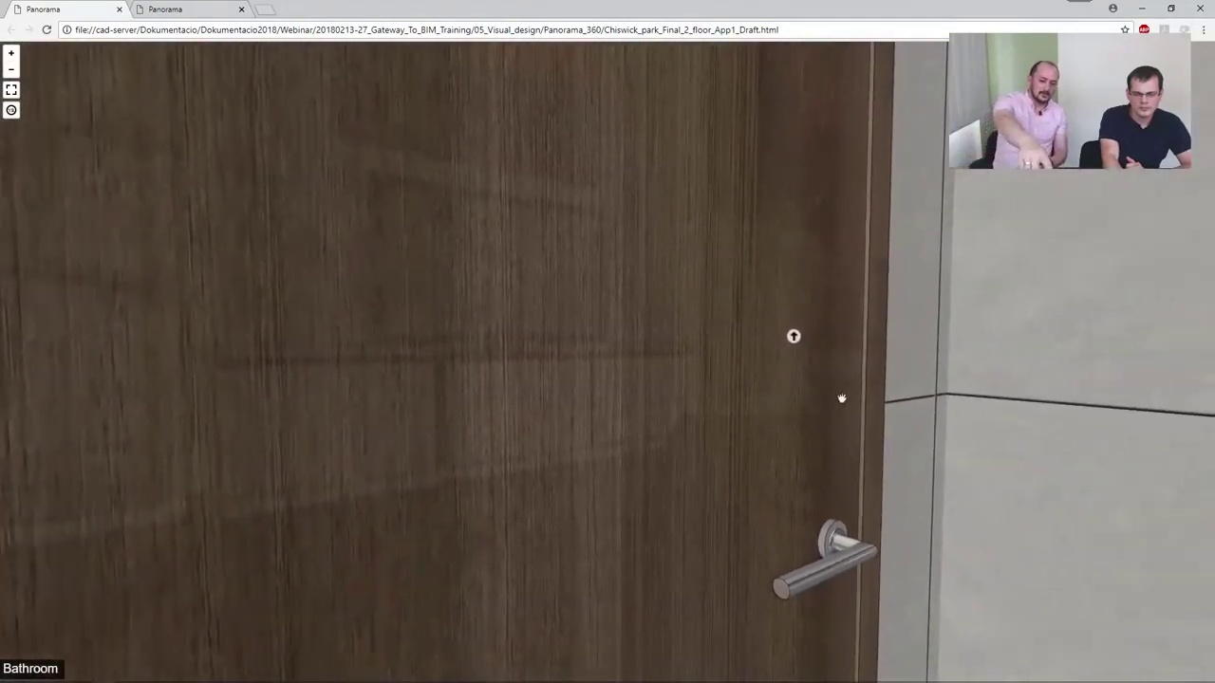
pyautogui.click(793, 339)
pyautogui.moveTo(607, 361)
pyautogui.mouseDown()
pyautogui.moveTo(925, 351)
pyautogui.moveTo(1063, 360)
pyautogui.moveTo(512, 348)
pyautogui.moveTo(587, 350)
pyautogui.mouseUp()
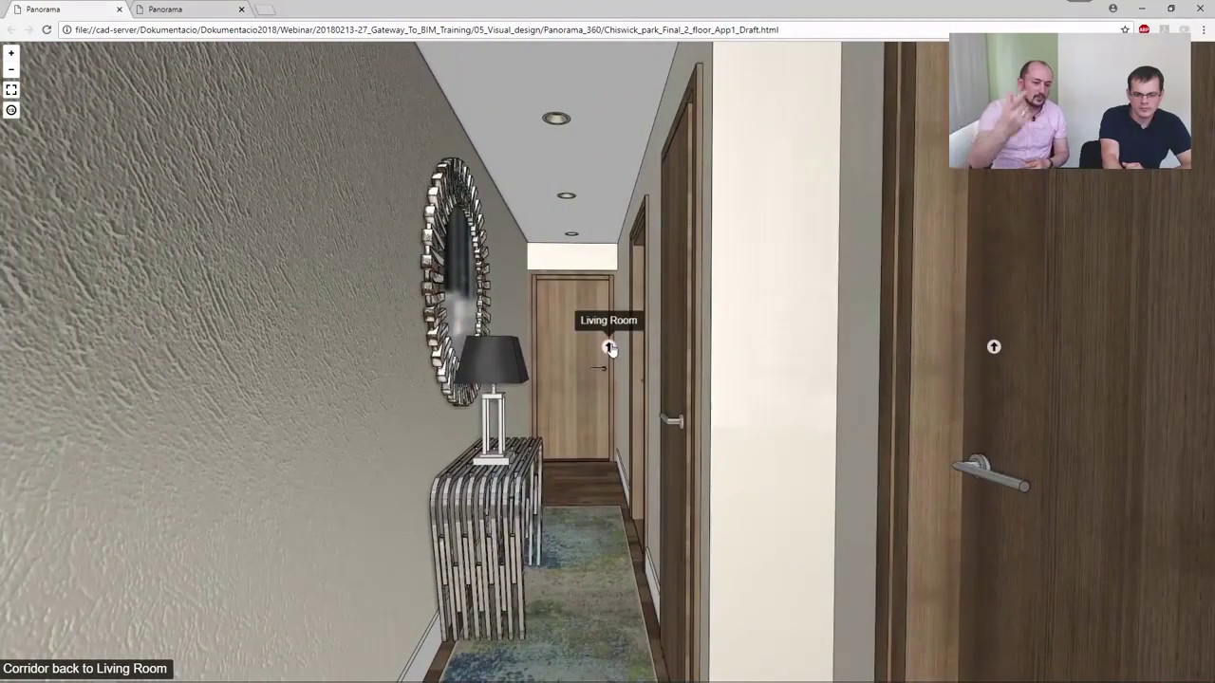
# Step: Enter the Living Room panorama, view the dining area, then open the Render tour tab
pyautogui.click(609, 348)
pyautogui.moveTo(884, 368); pyautogui.dragTo(843, 352)
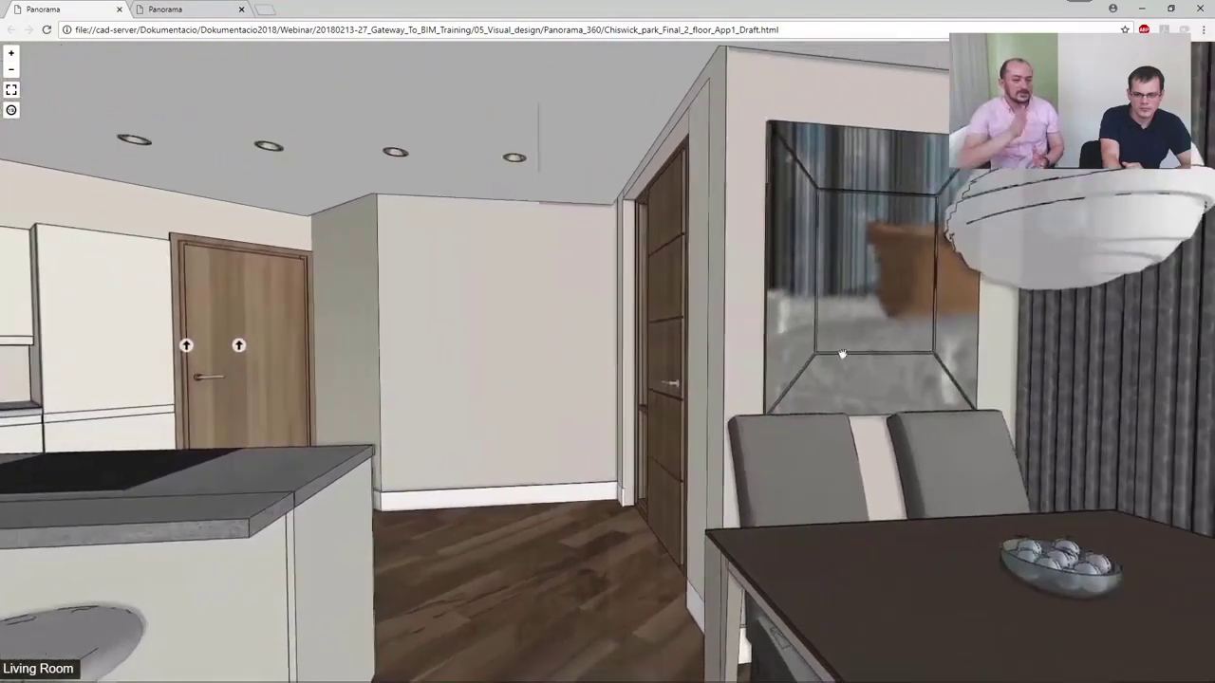
pyautogui.moveTo(1139, 352); pyautogui.dragTo(818, 309)
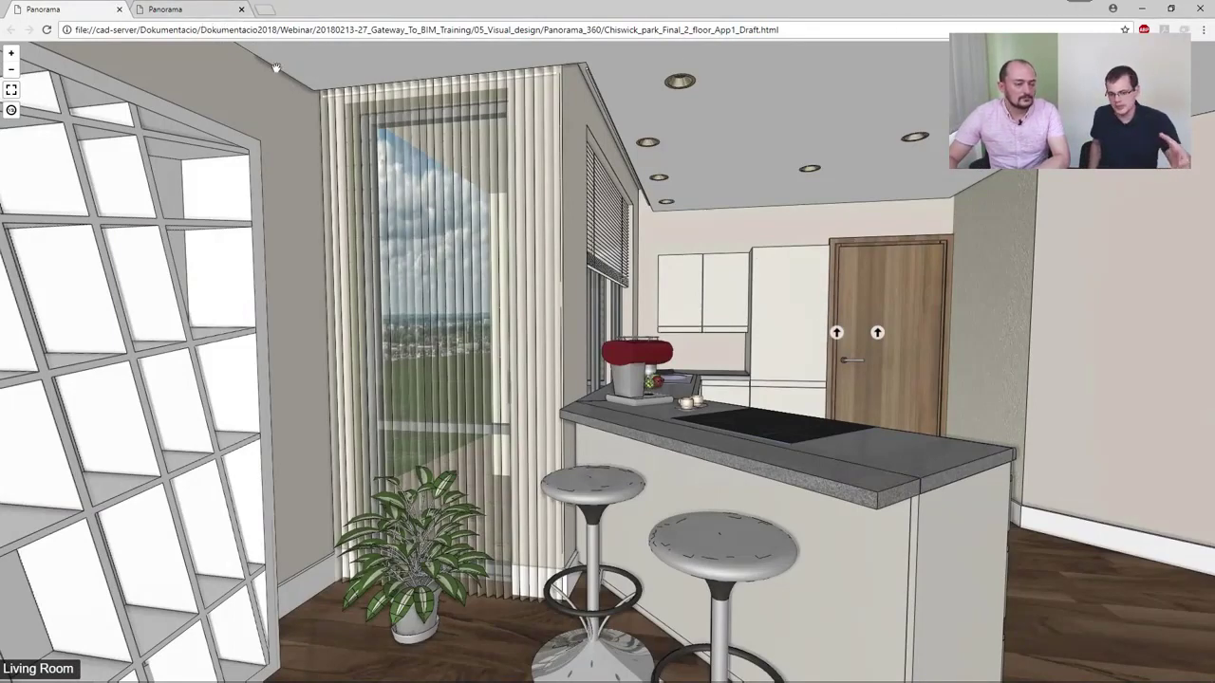
pyautogui.moveTo(347, 123); pyautogui.dragTo(861, 302)
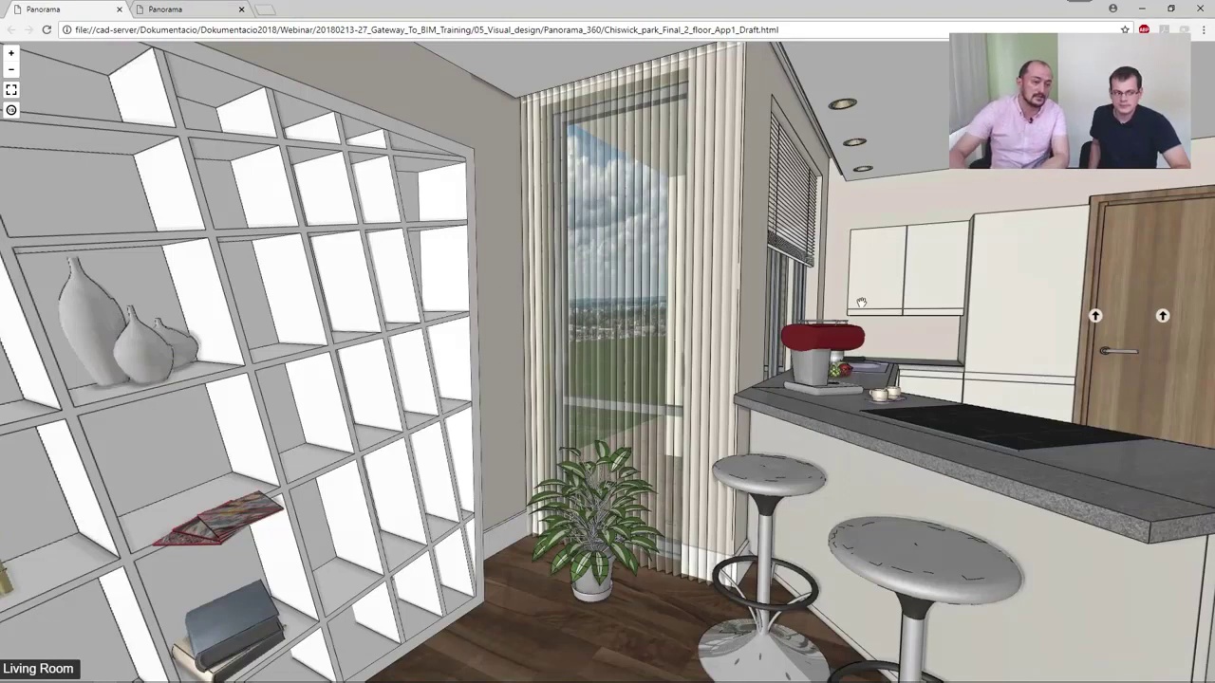
pyautogui.click(178, 11)
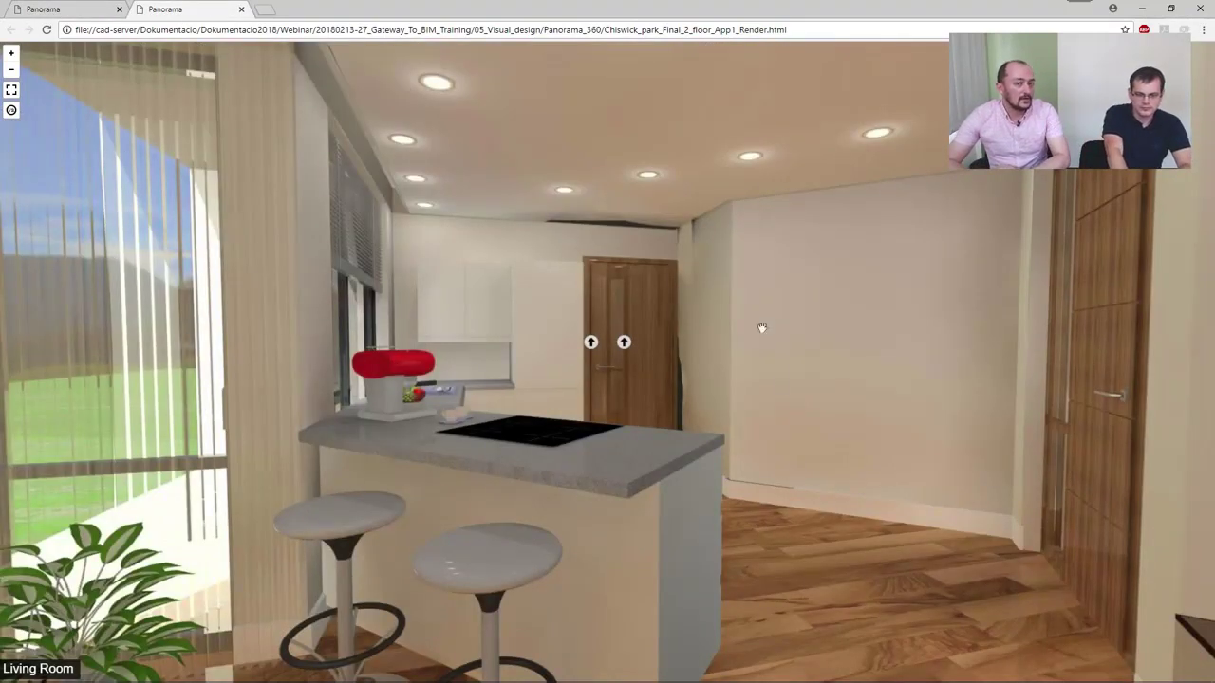
# Step: Look around the rendered Living Room, then go through the Corridor into the Bedroom panorama
pyautogui.moveTo(806, 423); pyautogui.dragTo(209, 361)
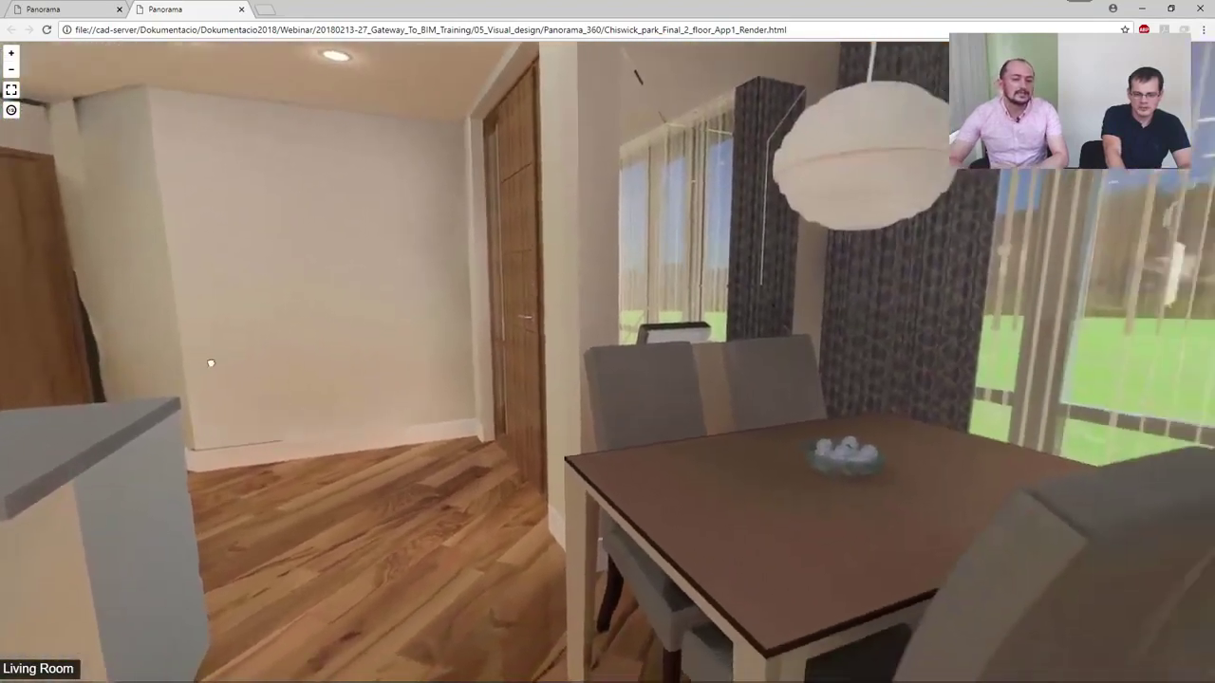
pyautogui.moveTo(770, 326); pyautogui.dragTo(668, 349)
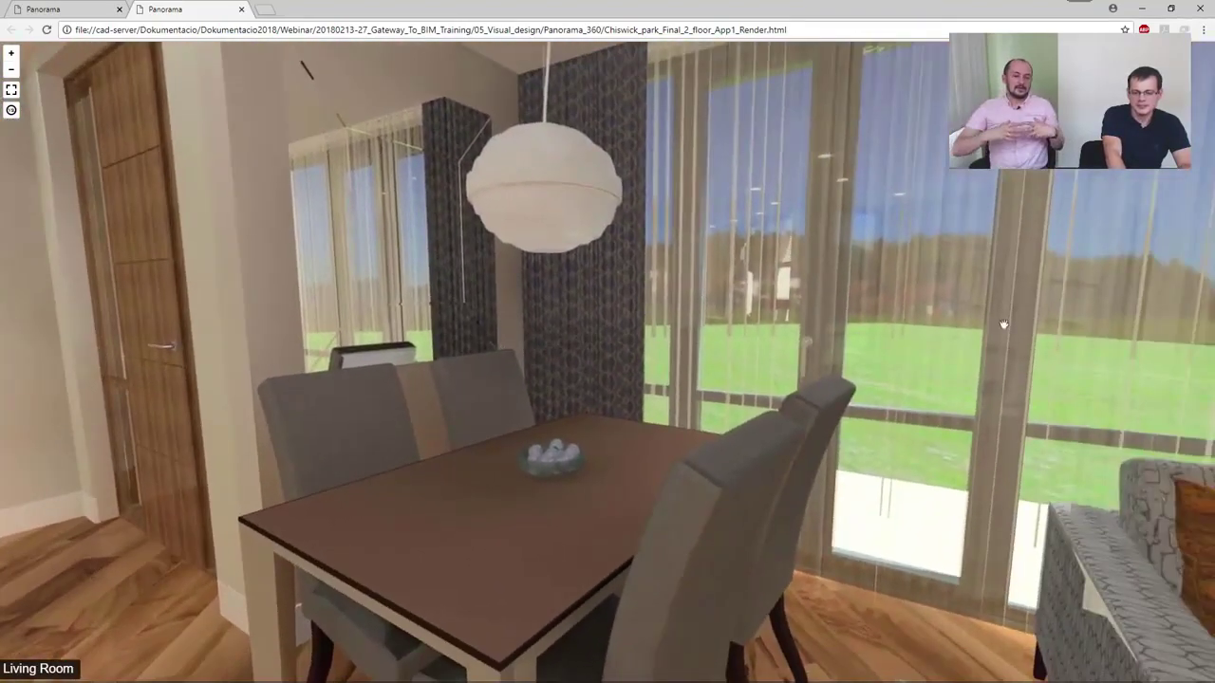
pyautogui.moveTo(1005, 324)
pyautogui.mouseDown()
pyautogui.moveTo(1034, 351)
pyautogui.moveTo(973, 359)
pyautogui.moveTo(738, 83)
pyautogui.moveTo(929, 269)
pyautogui.moveTo(1095, 339)
pyautogui.moveTo(208, 291)
pyautogui.moveTo(3, 320)
pyautogui.mouseUp()
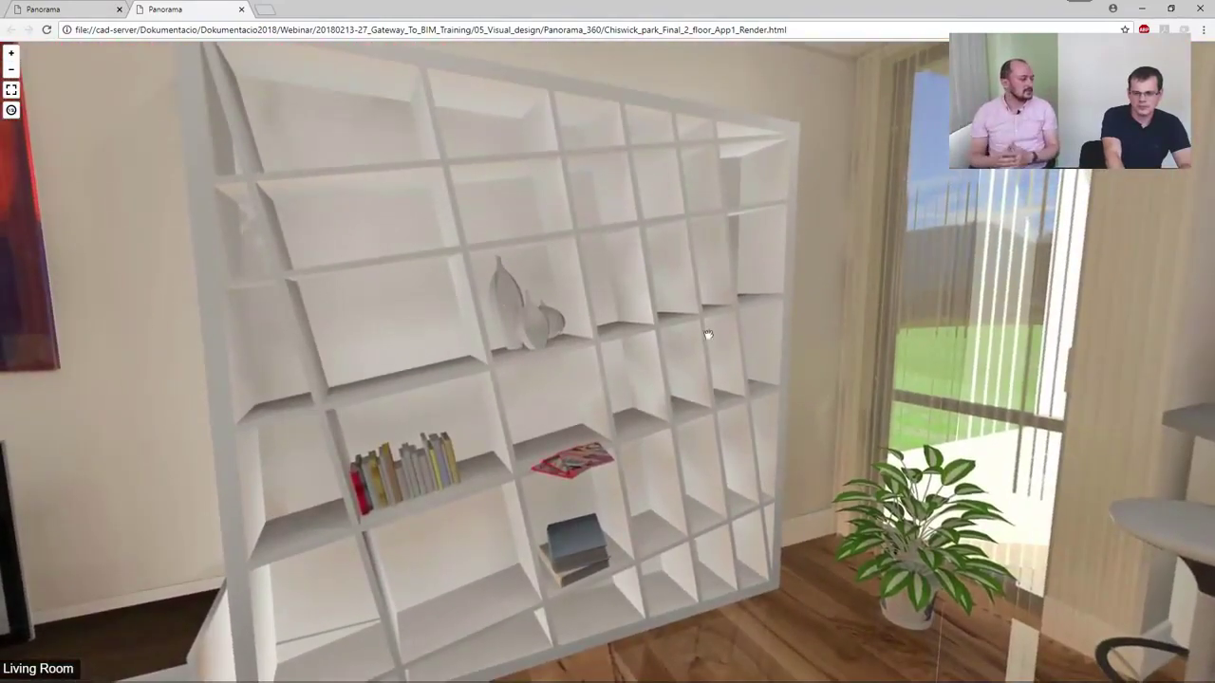
pyautogui.moveTo(1065, 304); pyautogui.dragTo(684, 344)
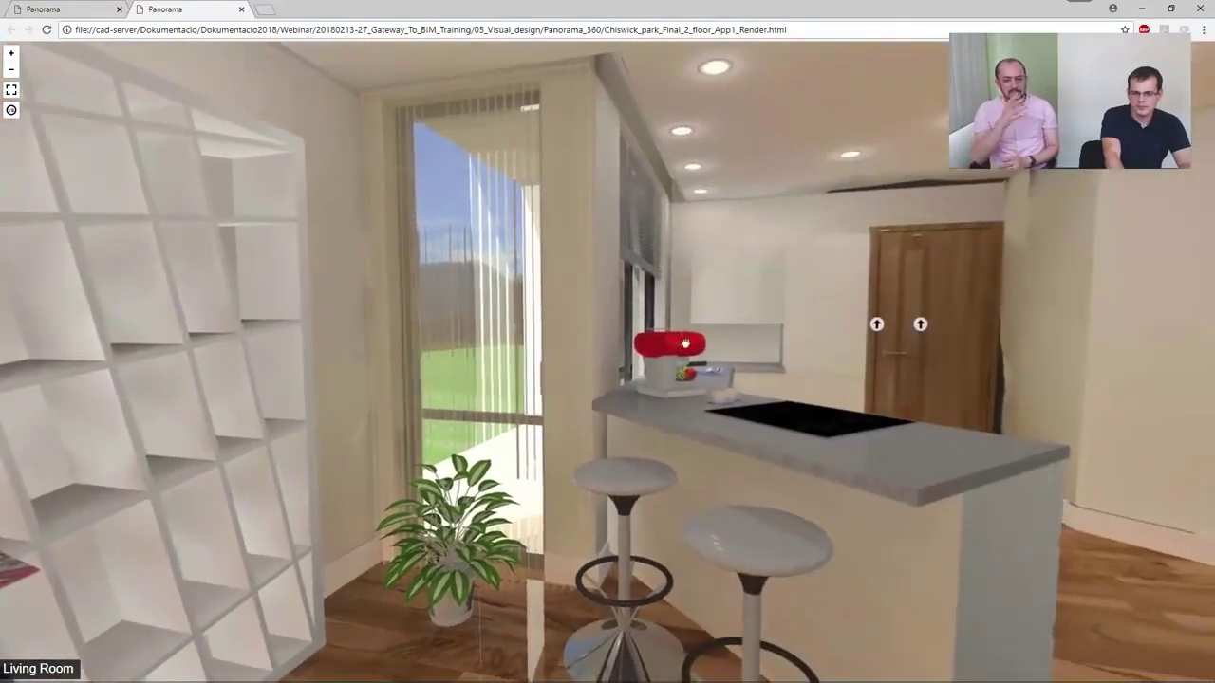
pyautogui.click(920, 326)
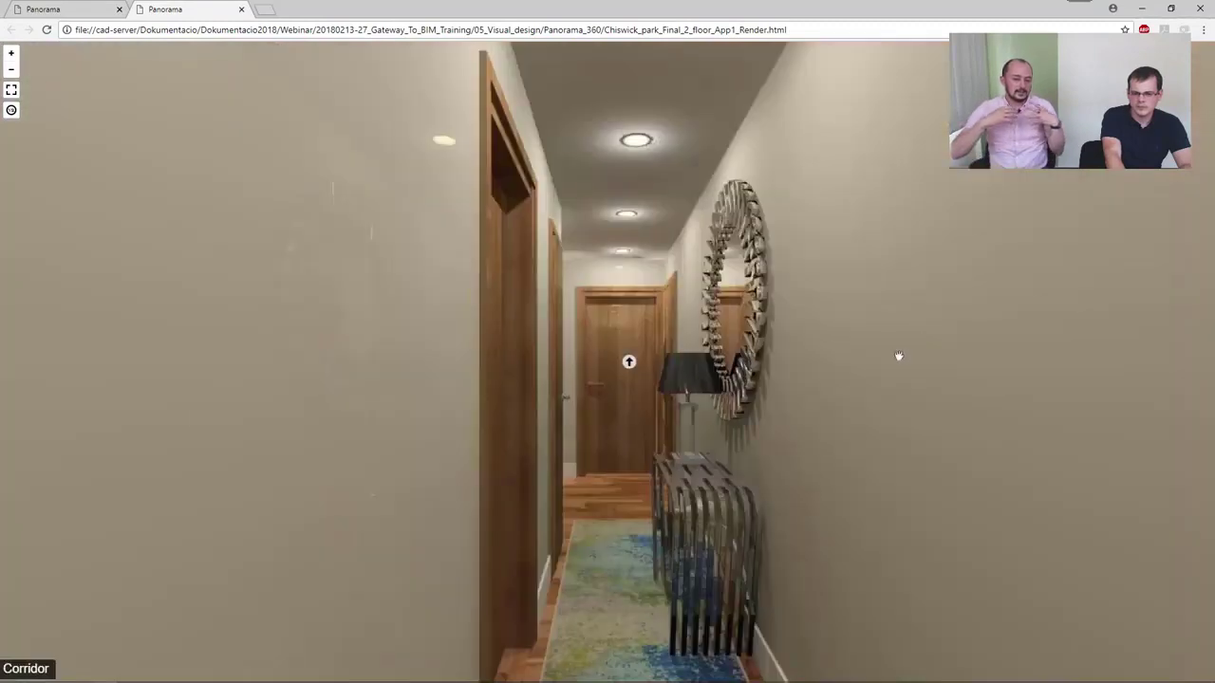
pyautogui.click(628, 363)
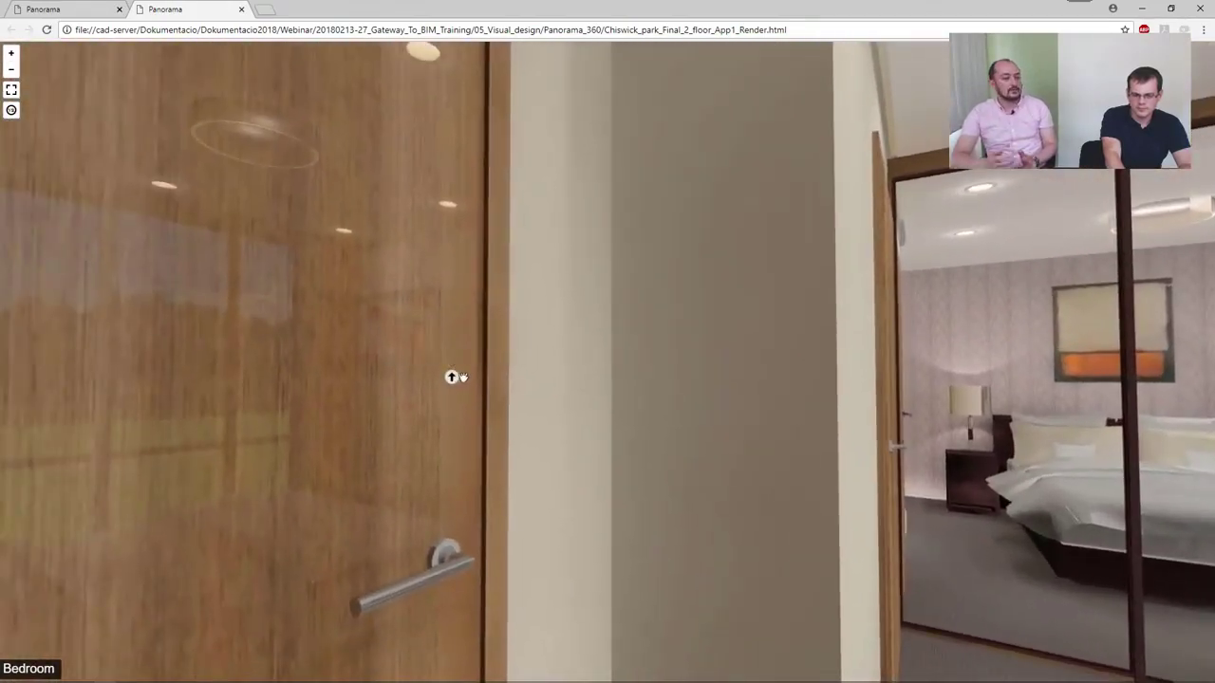
# Step: Return from the Bedroom to the 'Corridor back to Living Room' panorama via the door hotspot
pyautogui.click(454, 379)
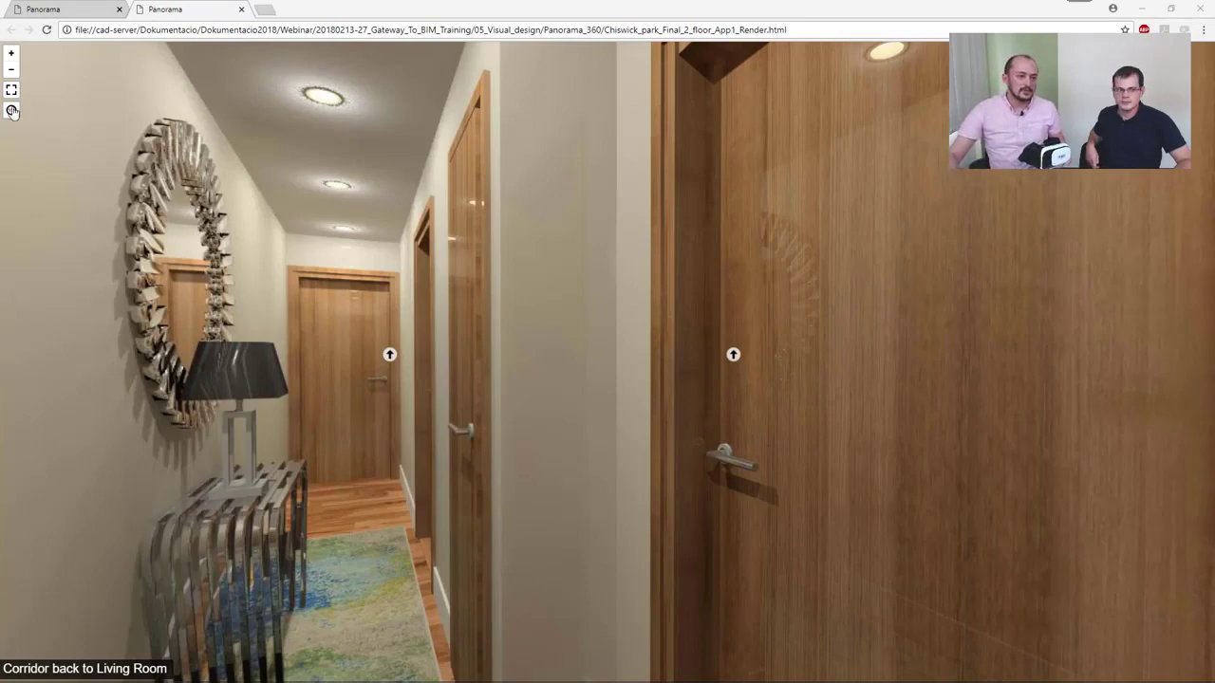
# Step: Switch the rendered Chrome tour to side-by-side VR split-screen and look around the corridor panorama
pyautogui.click(12, 112)
pyautogui.click(12, 112)
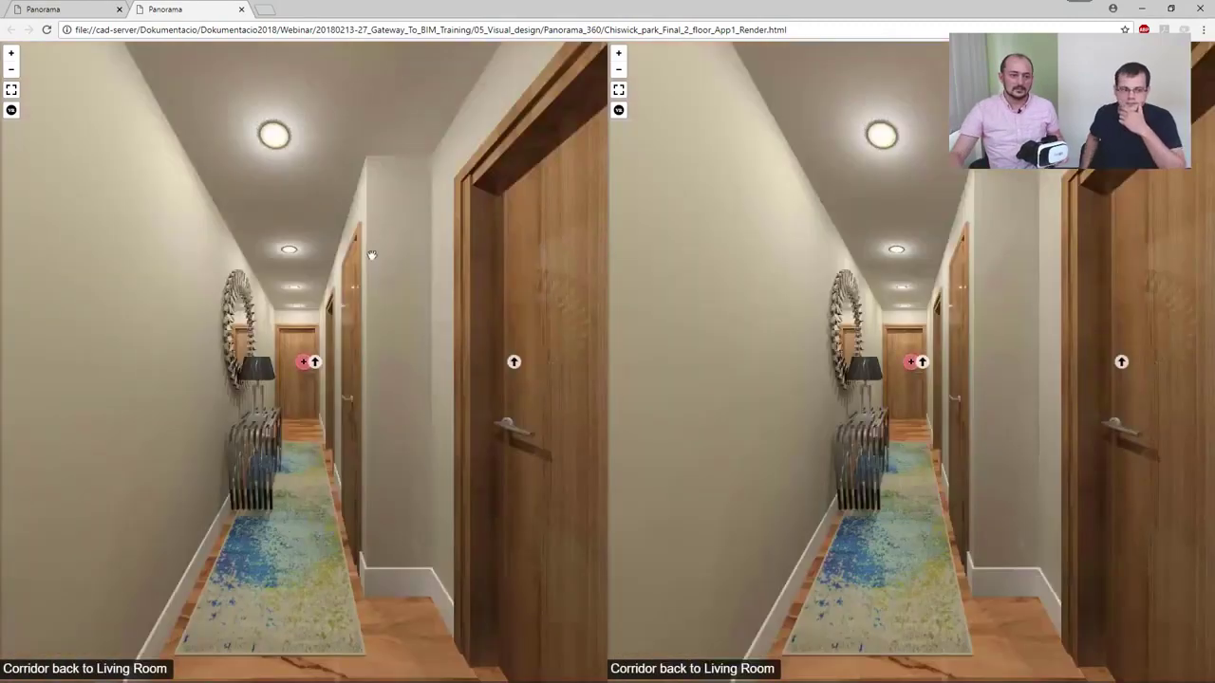
pyautogui.moveTo(371, 253); pyautogui.dragTo(468, 238)
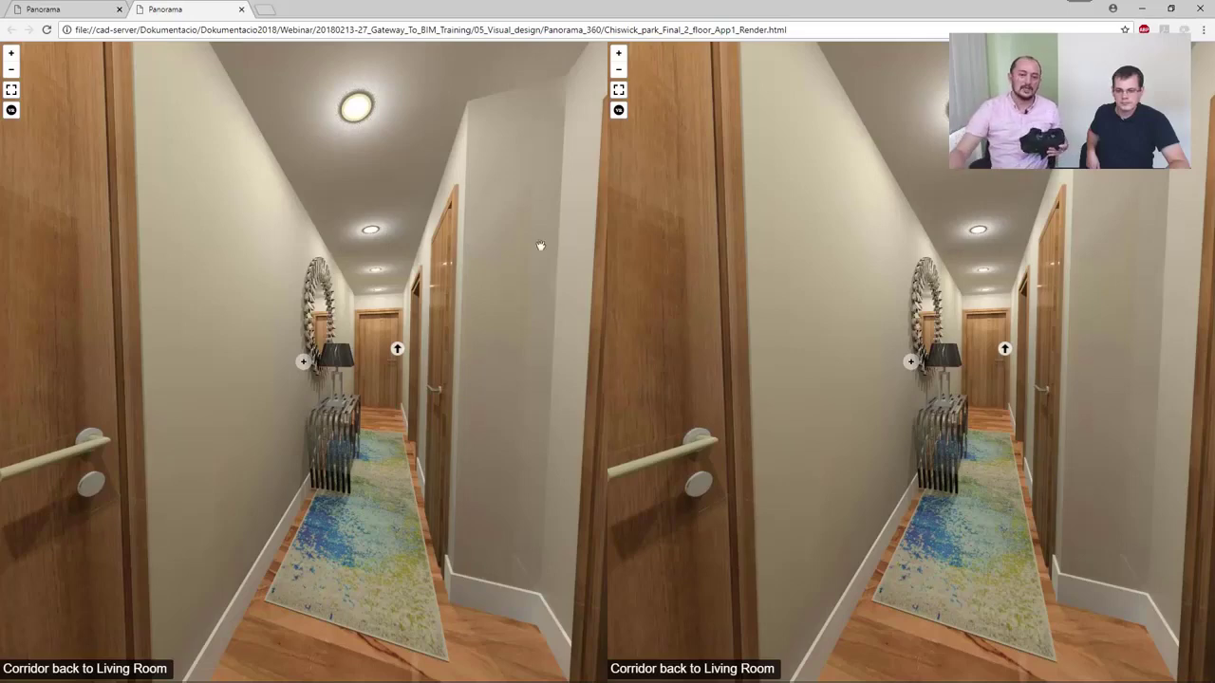
pyautogui.moveTo(451, 252); pyautogui.dragTo(345, 269)
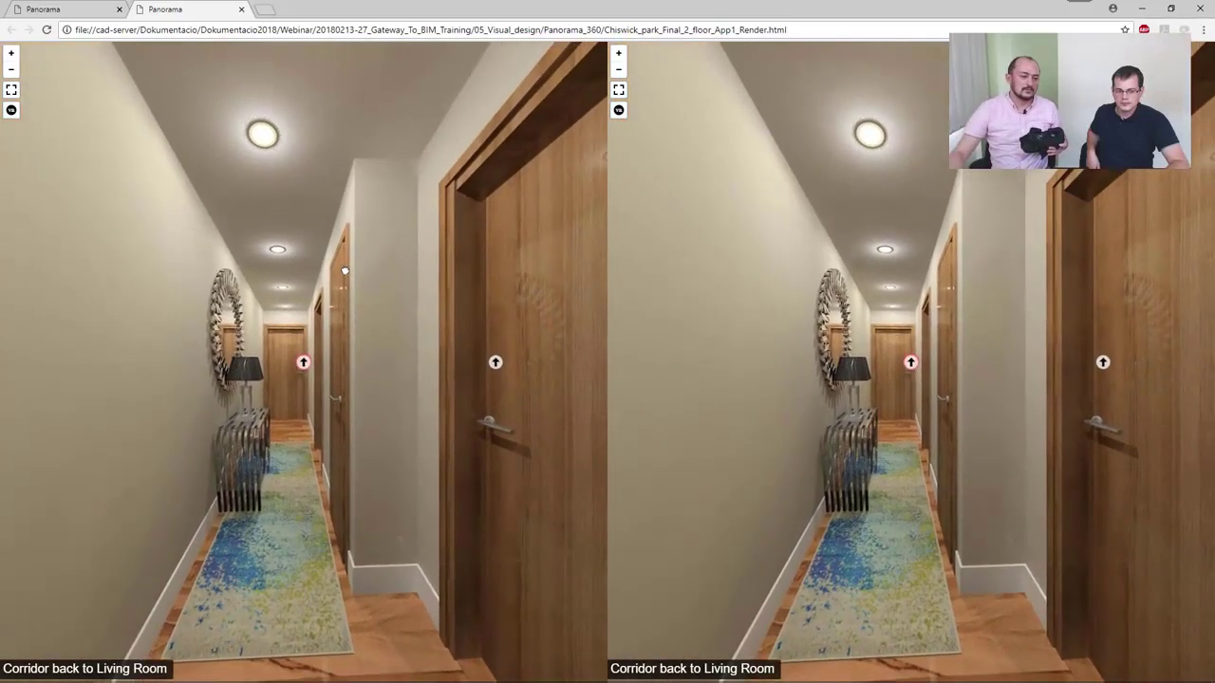